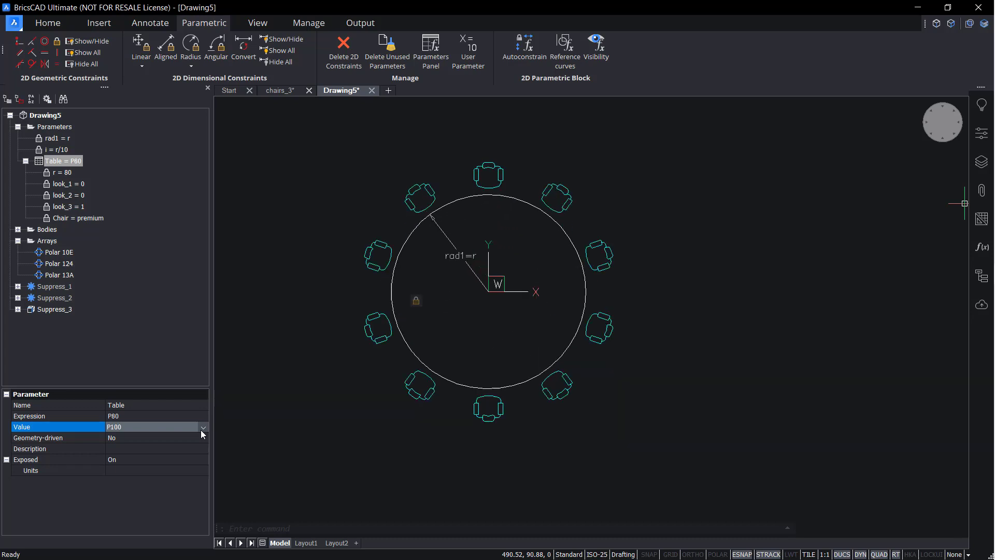
pyautogui.scroll(-1, 201, 430)
pyautogui.scroll(-1, 201, 430)
pyautogui.scroll(-1, 201, 431)
pyautogui.scroll(-1, 201, 430)
pyautogui.scroll(-1, 201, 430)
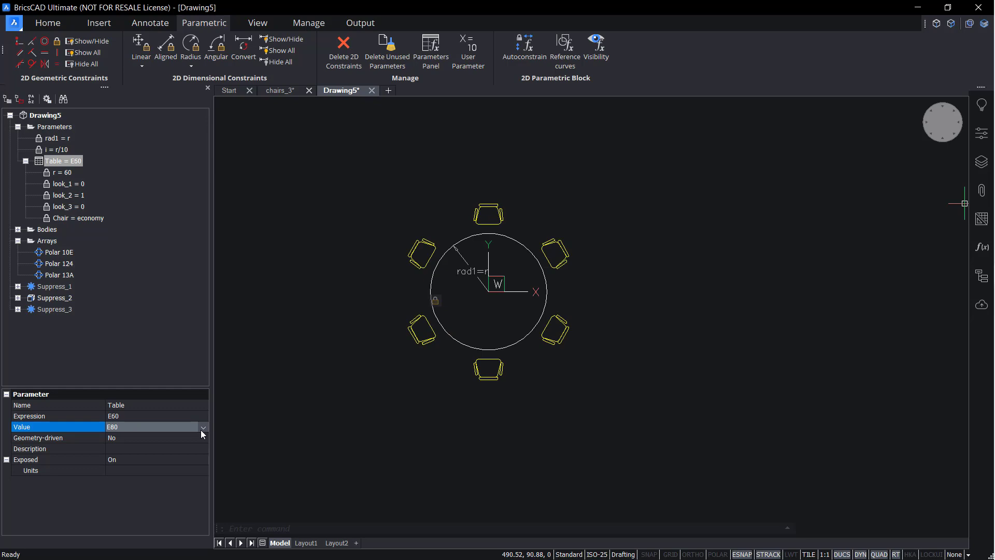
pyautogui.scroll(-1, 201, 430)
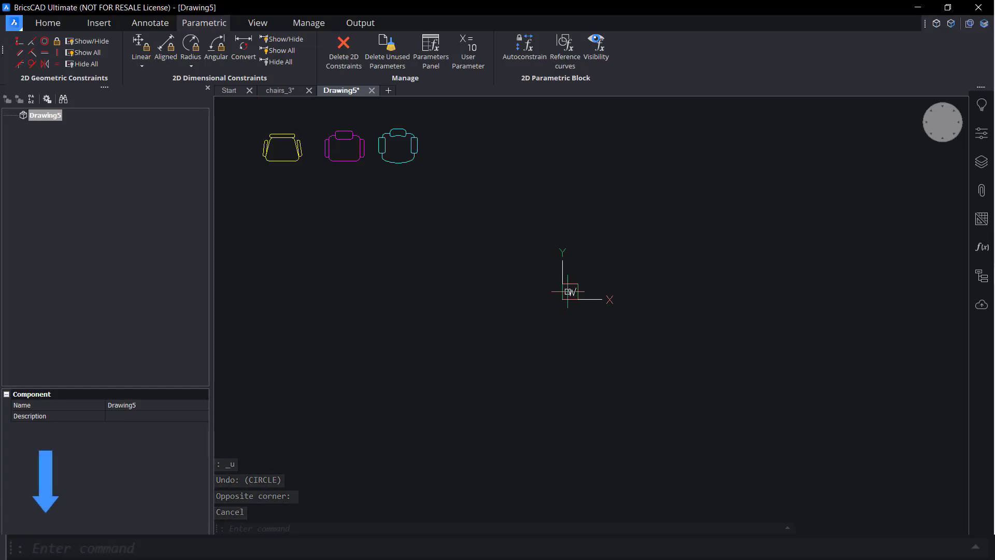
pyautogui.write('CIRCLE')
# Step: Draw the table circle with its centre at 0,0,0 and radius 100
pyautogui.press('Return')
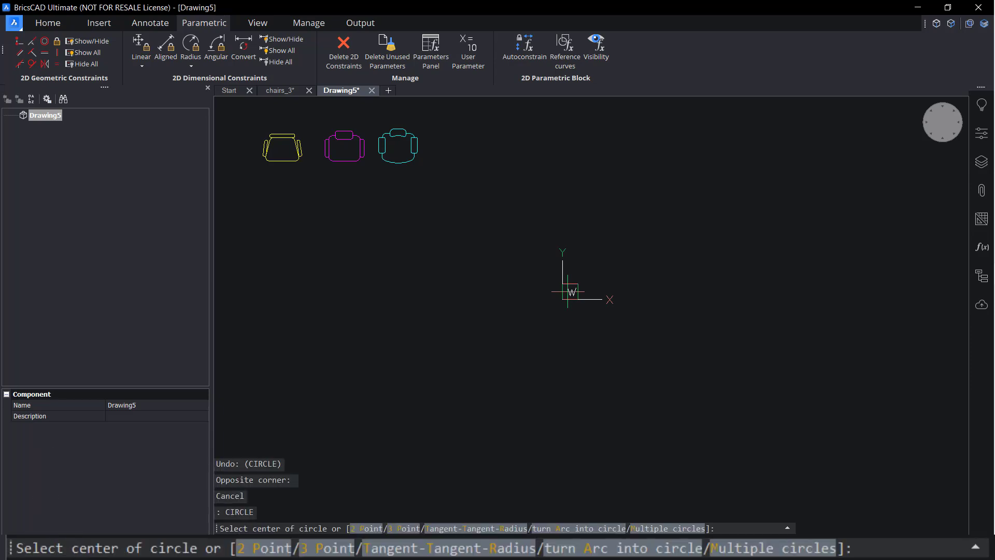
pyautogui.write('0,0,0')
pyautogui.press('Return')
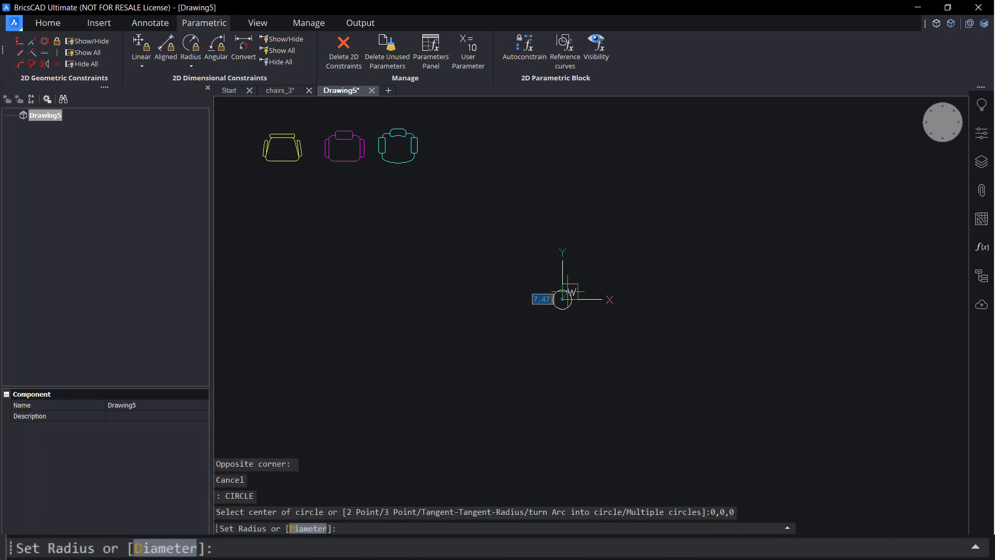
pyautogui.write('100')
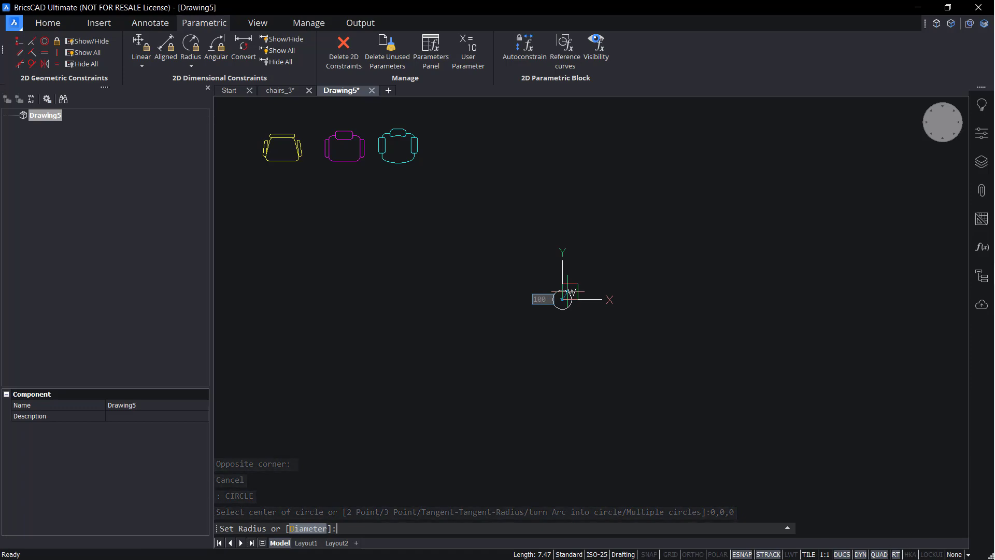
pyautogui.press('Return')
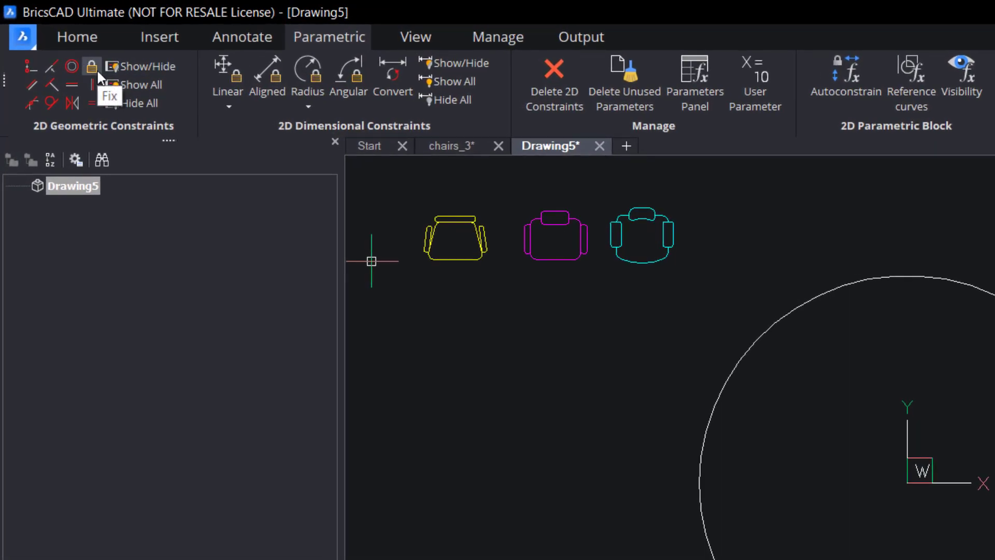
# Step: Apply a Fix geometric constraint to the radius-100 table circle
pyautogui.click(97, 71)
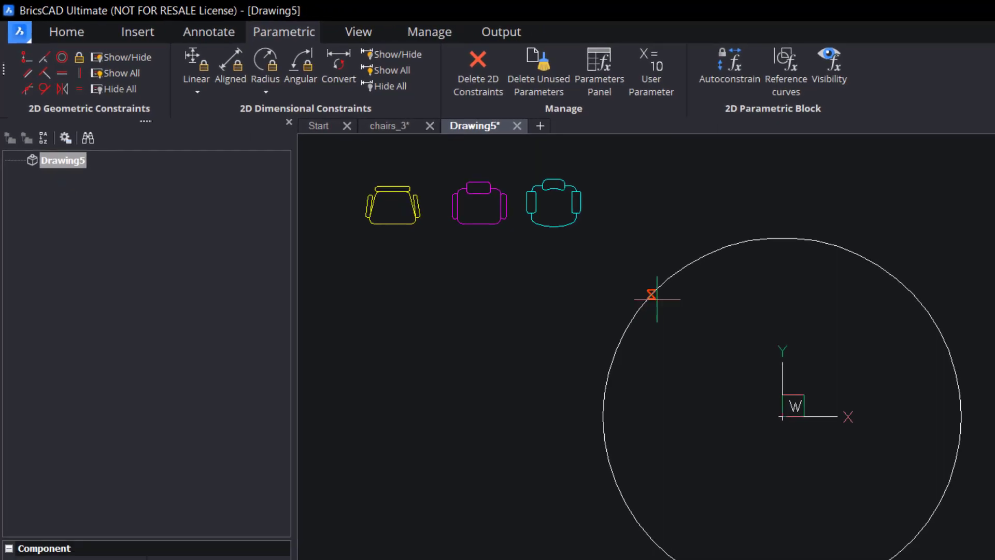
pyautogui.click(562, 299)
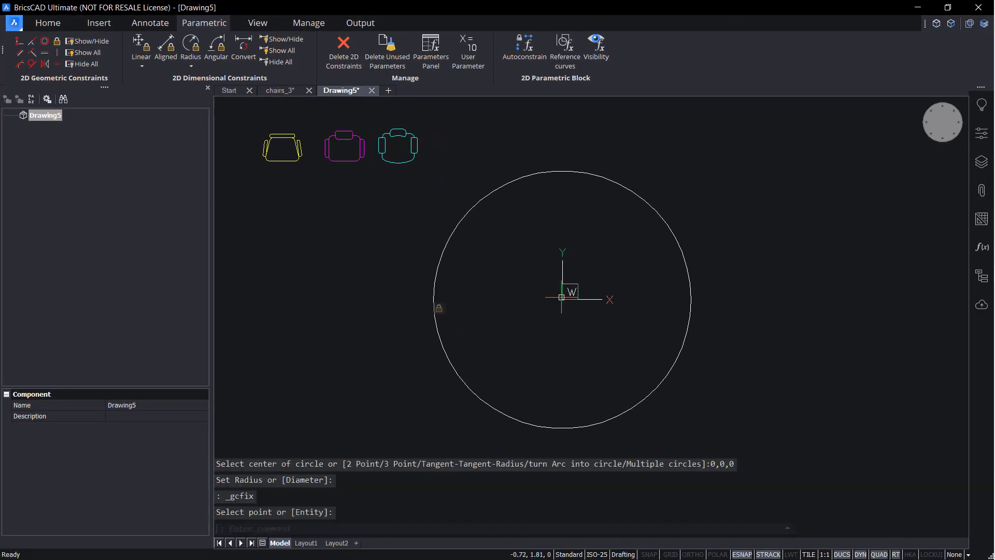
# Step: Move the yellow chair to the circle top and polar-array it around the table centre
pyautogui.moveTo(393, 205)
pyautogui.click(284, 161)
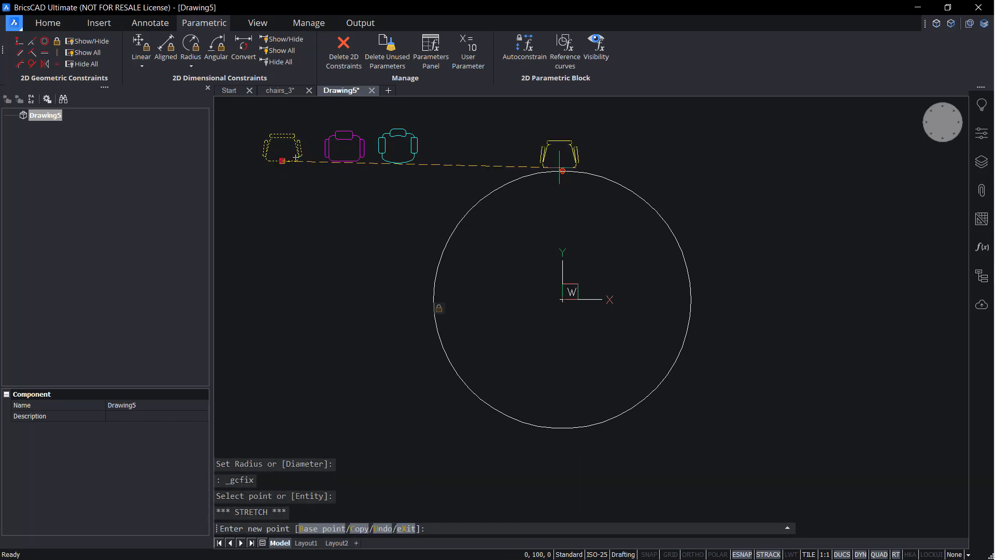
pyautogui.click(562, 170)
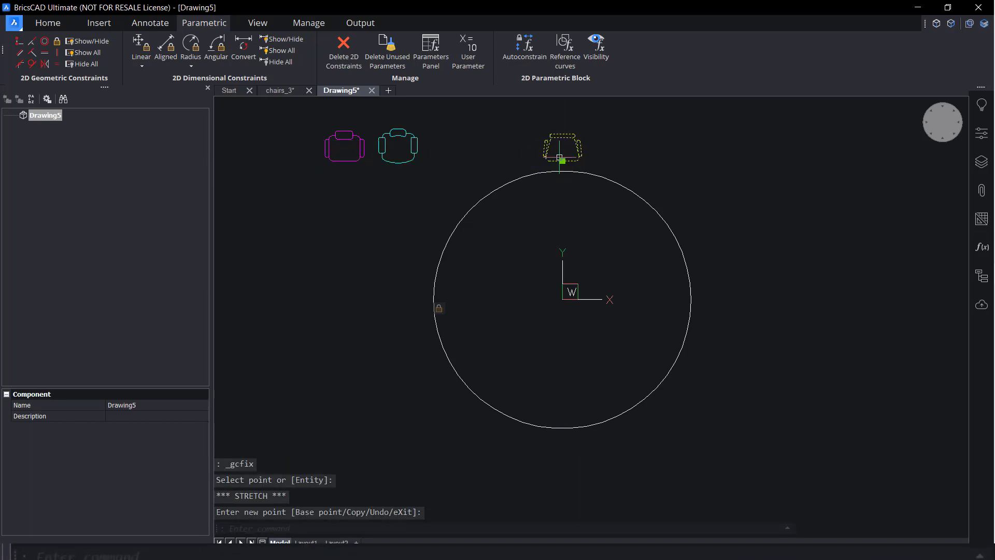
pyautogui.write('aARRAYP')
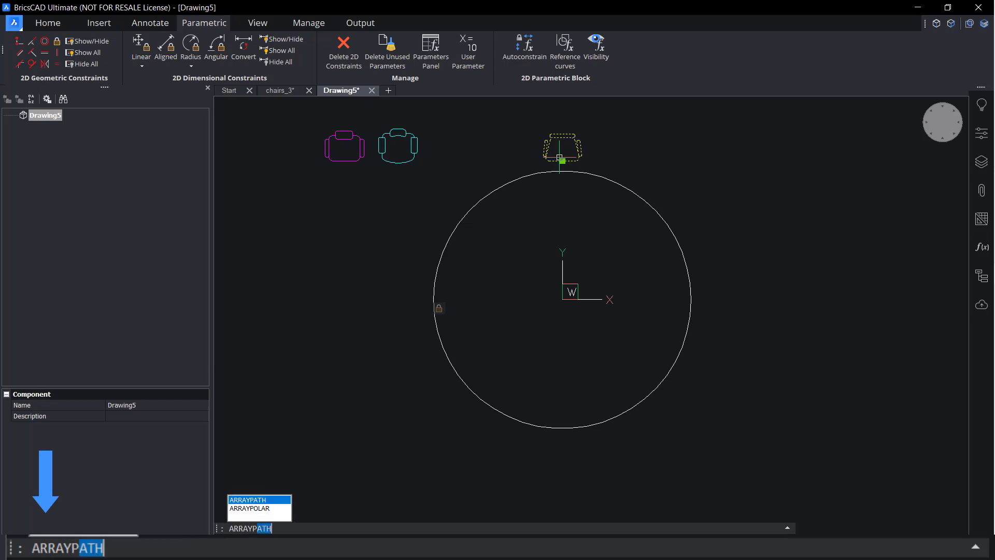
pyautogui.write('OLAR')
pyautogui.press('Return')
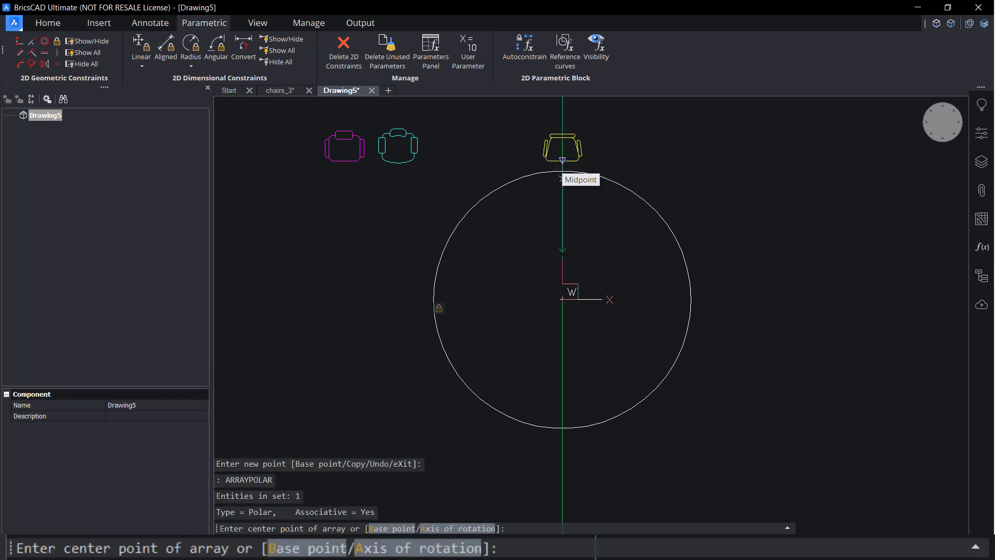
pyautogui.click(561, 299)
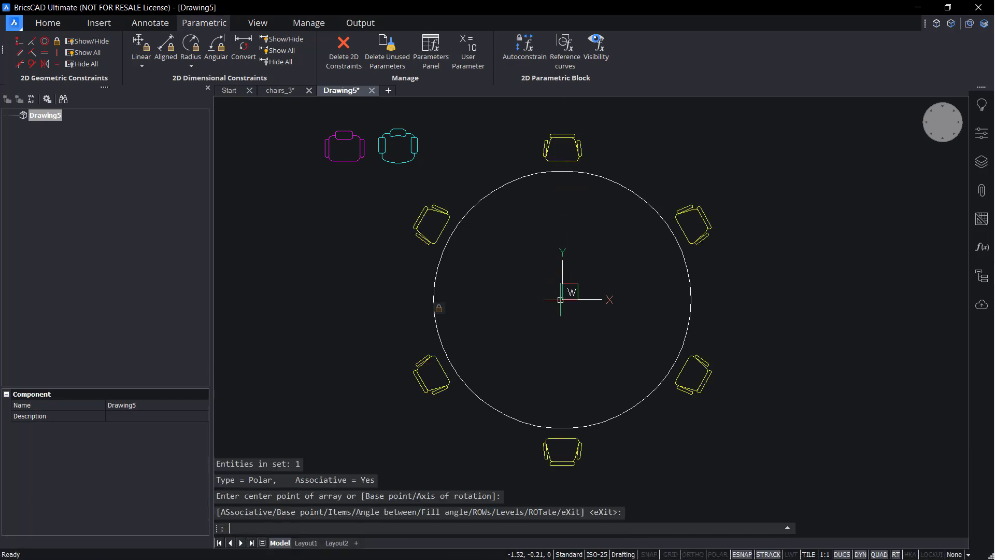
pyautogui.press('Return')
# Step: Stack the magenta and teal chairs on the top chair and array them around the table
pyautogui.click(345, 151)
pyautogui.click(561, 161)
pyautogui.write('ARR')
pyautogui.press('Return')
pyautogui.click(437, 309)
pyautogui.press('Return')
pyautogui.click(398, 152)
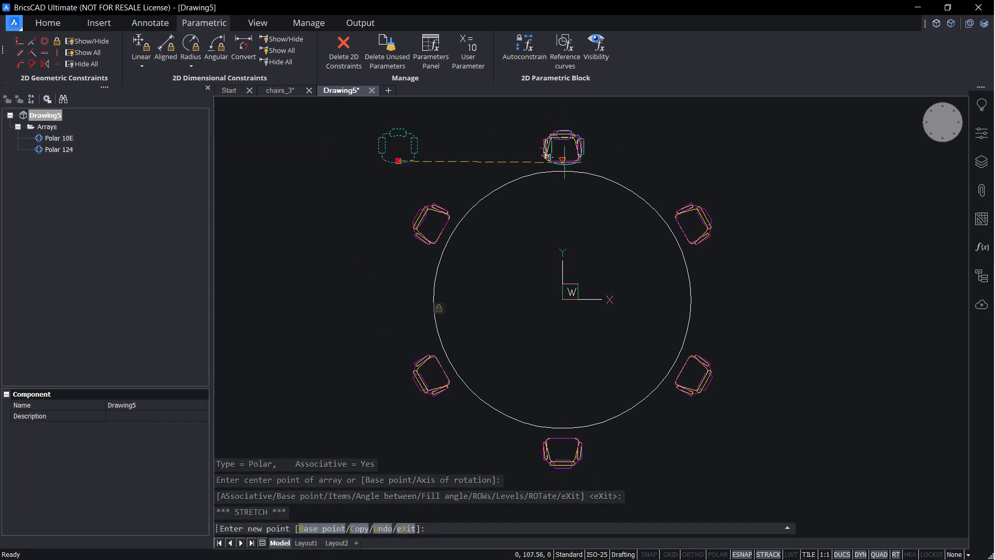
pyautogui.click(563, 162)
pyautogui.hotkey('ctrl', 'z')
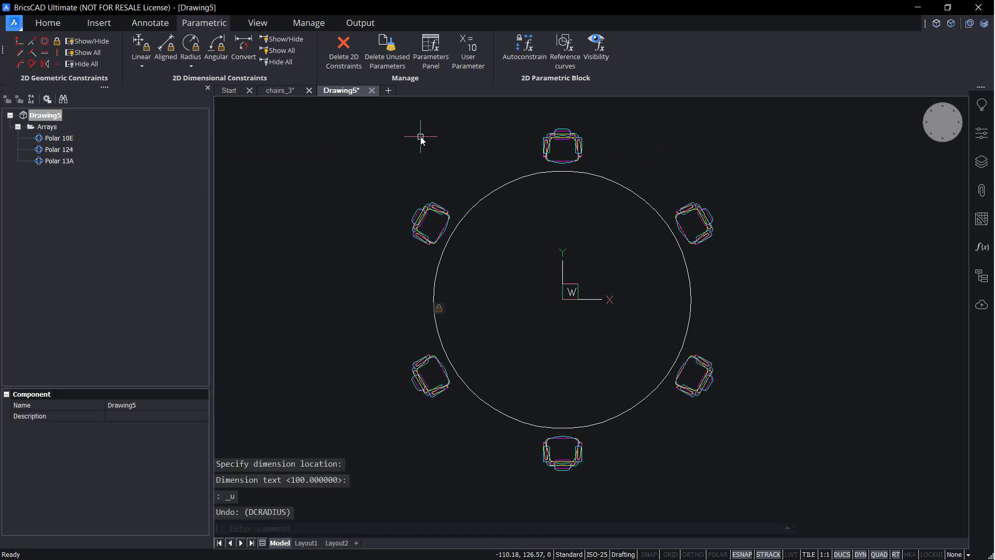
# Step: Add radius constraint rad1 = 100 to the table circle
pyautogui.click(191, 48)
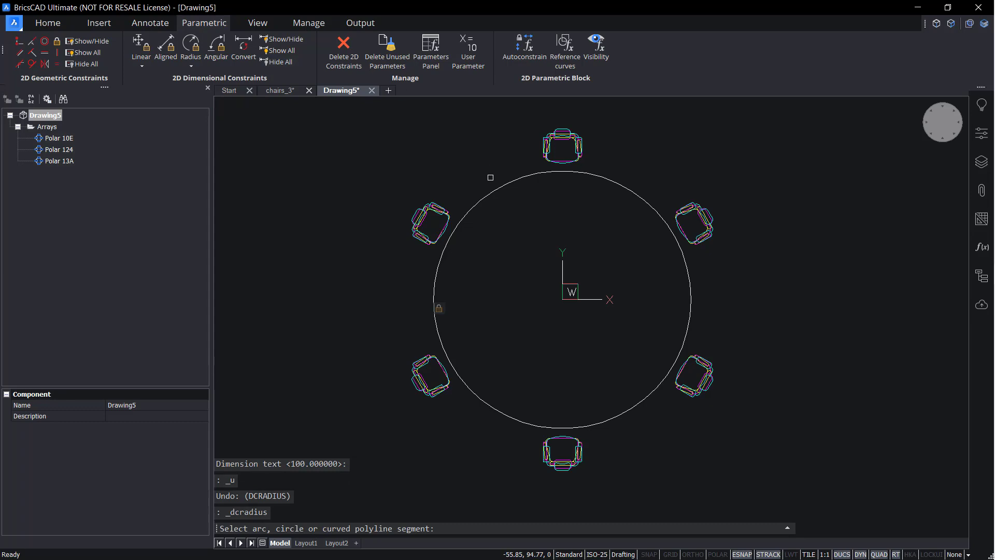
pyautogui.click(496, 187)
pyautogui.click(459, 159)
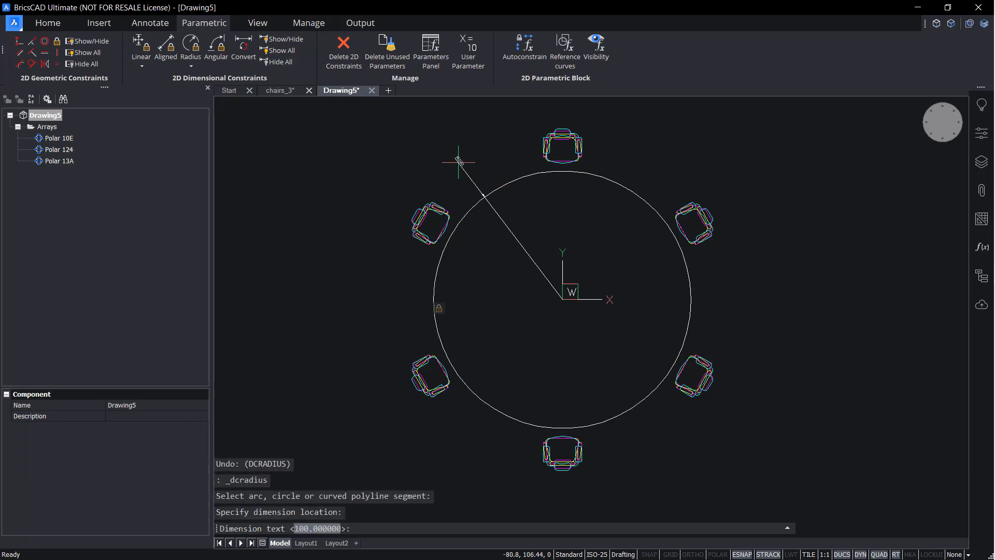
pyautogui.press('Return')
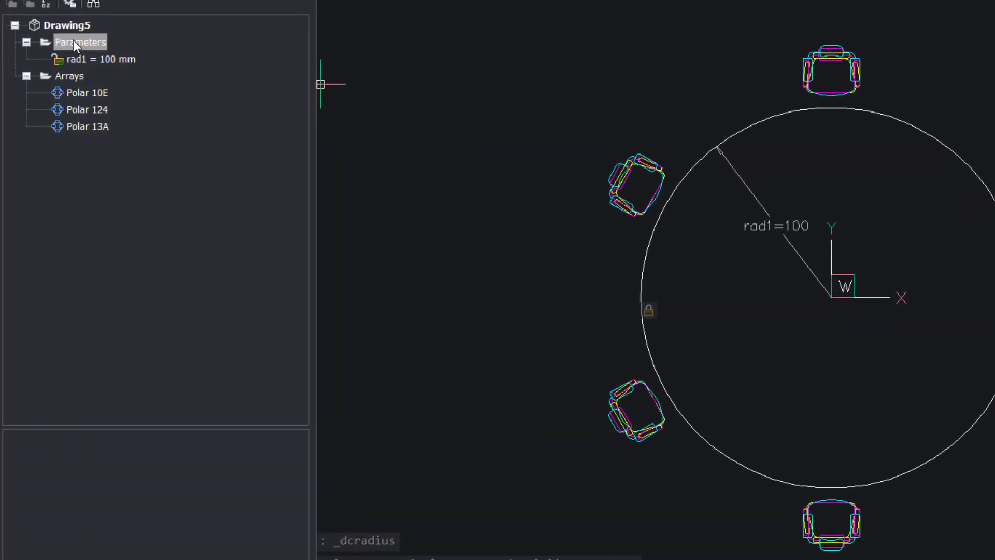
# Step: Add two new parameters and rename v2 to r with value 100
pyautogui.rightClick(53, 123)
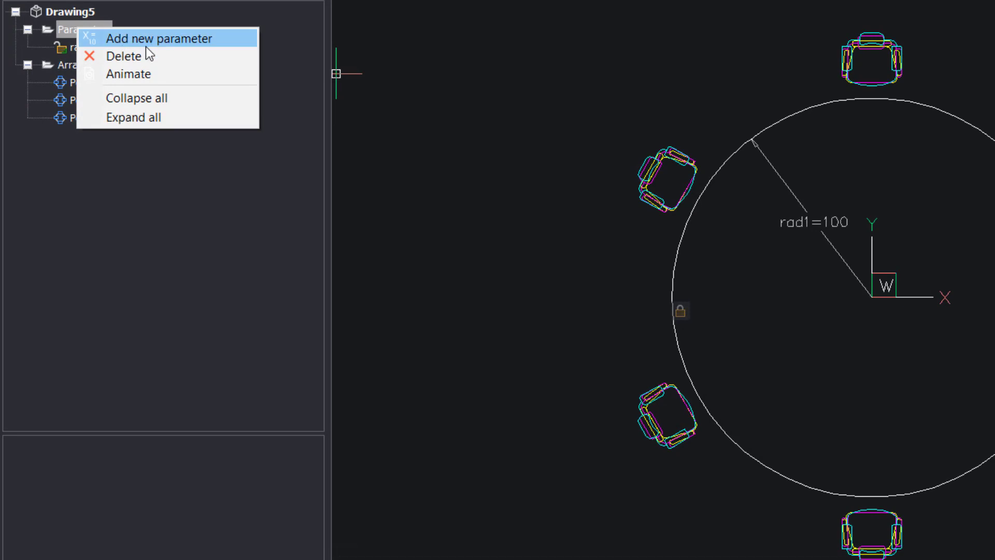
pyautogui.click(149, 39)
pyautogui.rightClick(72, 32)
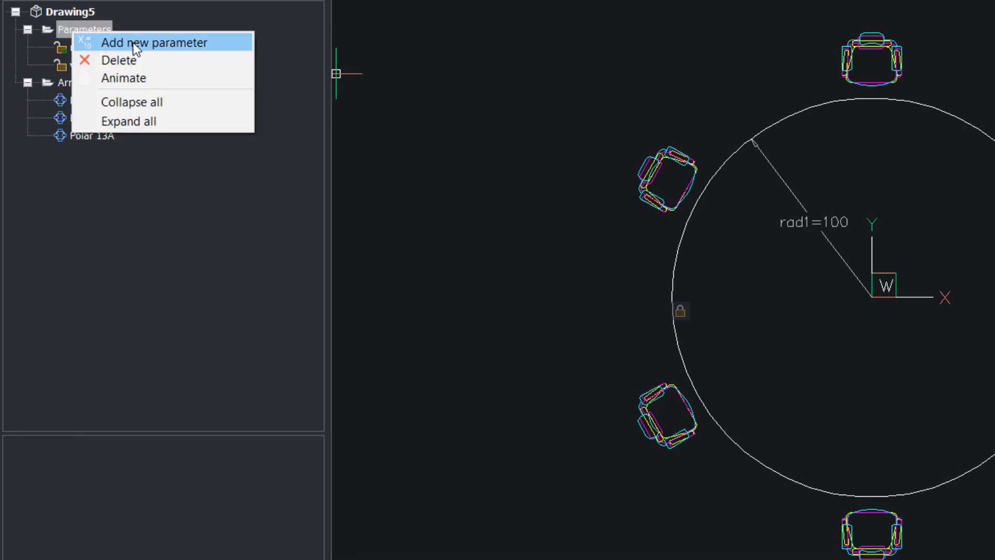
pyautogui.click(132, 41)
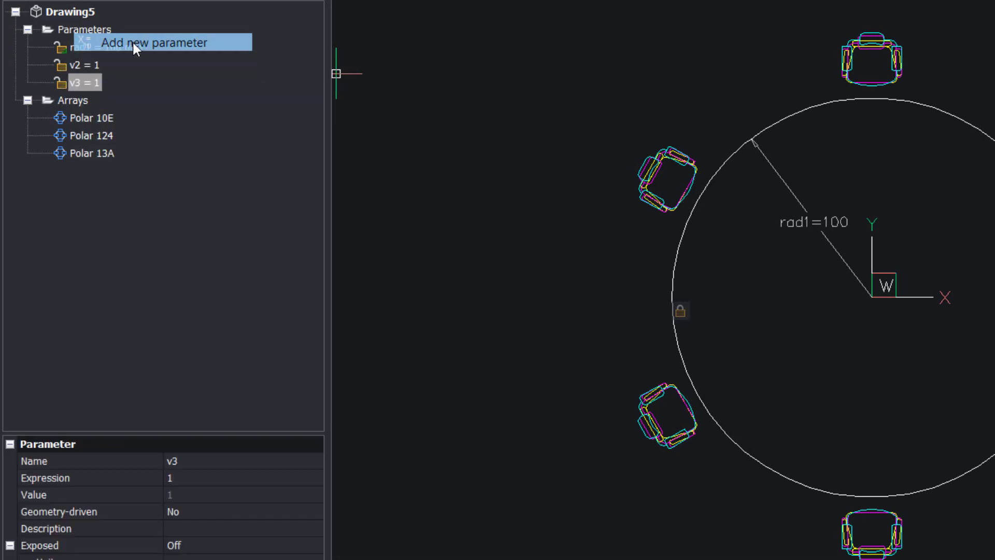
pyautogui.click(94, 66)
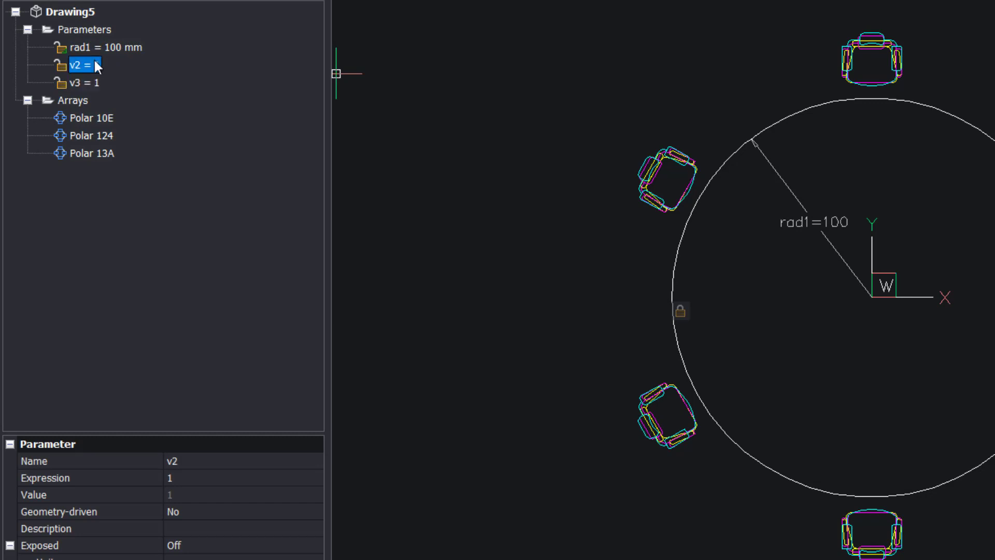
pyautogui.click(194, 464)
pyautogui.write('r')
pyautogui.press('Tab')
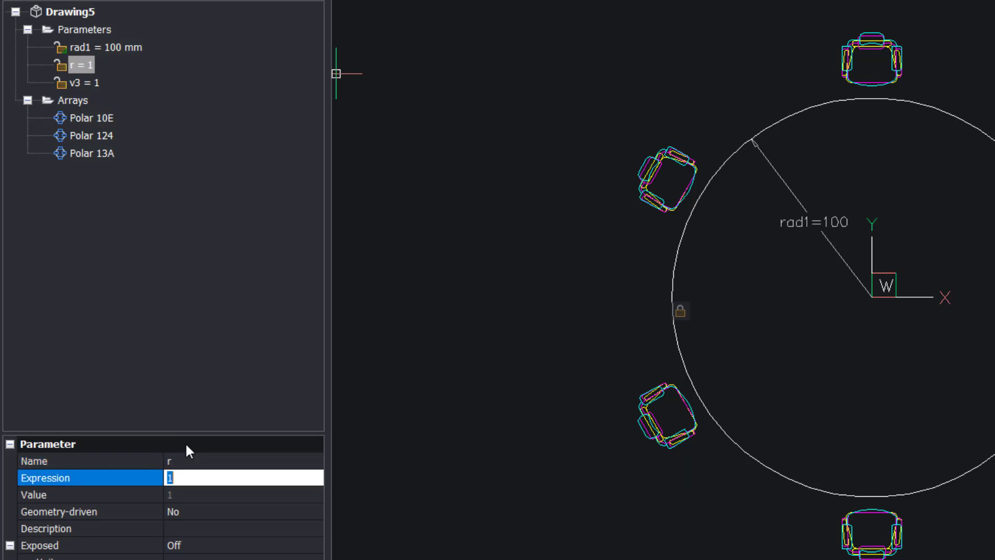
pyautogui.write('100')
pyautogui.press('Tab')
# Step: Rename v3 to i with expression r/10, and set rad1's expression to r
pyautogui.click(74, 83)
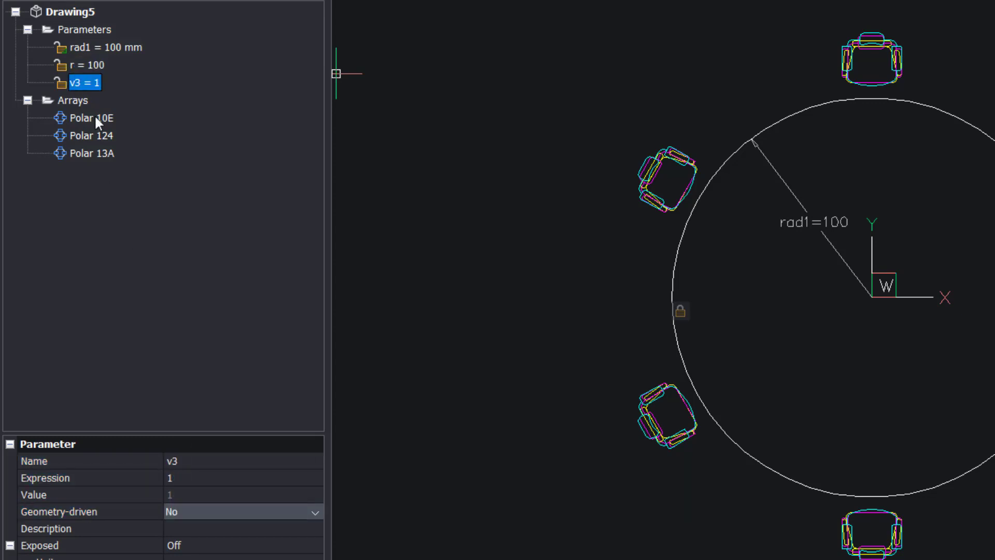
pyautogui.click(216, 460)
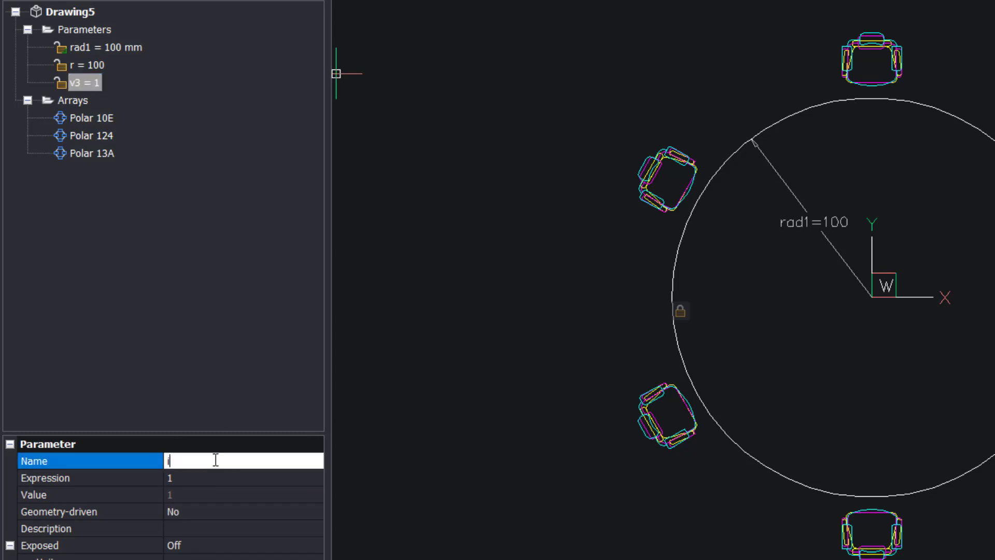
pyautogui.press('Tab')
pyautogui.write('r/10')
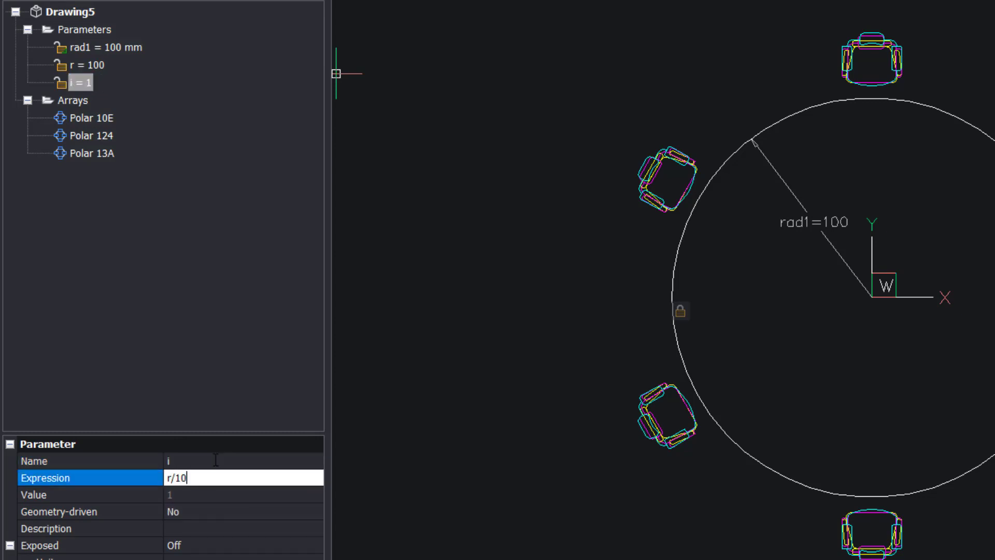
pyautogui.press('Tab')
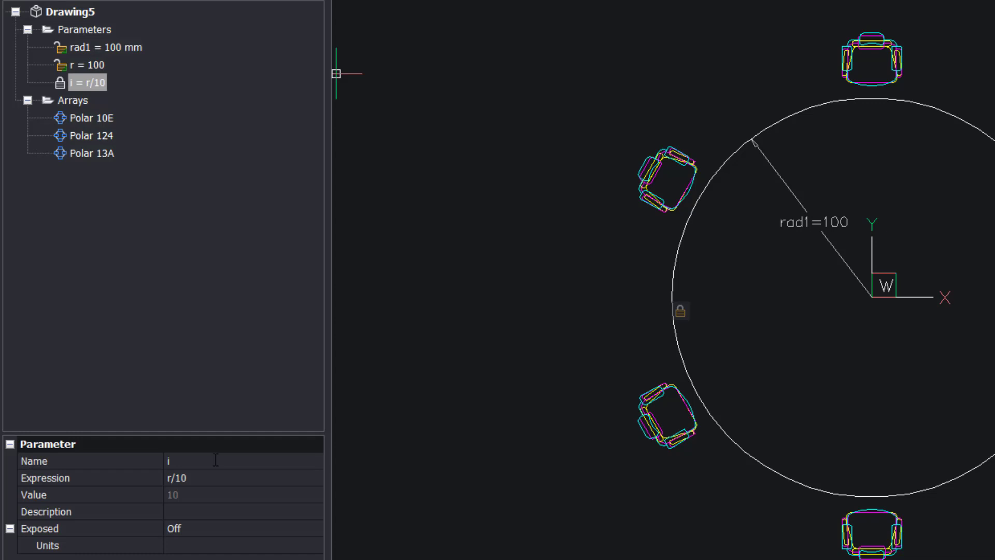
pyautogui.click(114, 49)
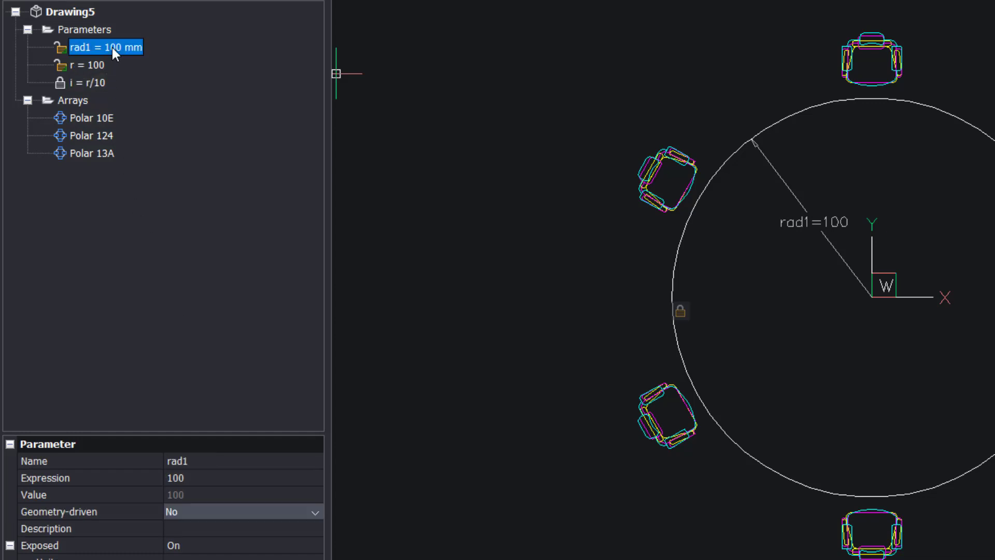
pyautogui.click(207, 477)
pyautogui.write('r')
pyautogui.press('Tab')
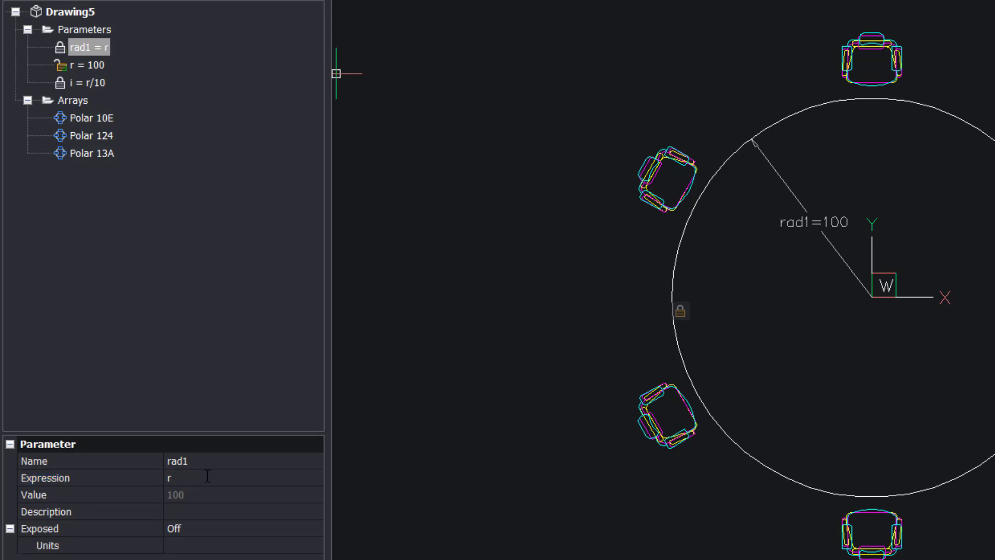
# Step: Set Polar 10E to radius r+20 with i items spaced 360/i apart
pyautogui.click(80, 118)
pyautogui.click(194, 482)
pyautogui.write('r+20')
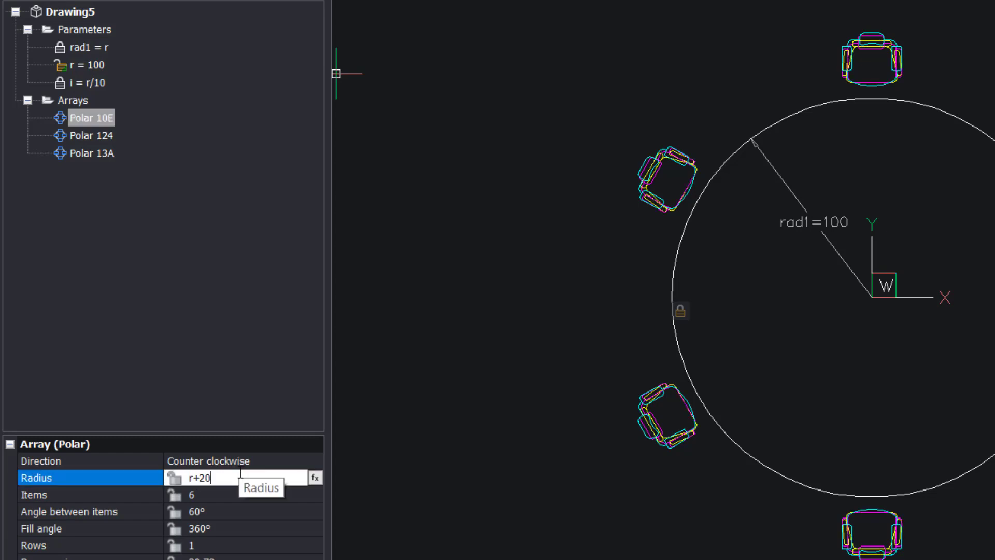
pyautogui.press('Tab')
pyautogui.write('i')
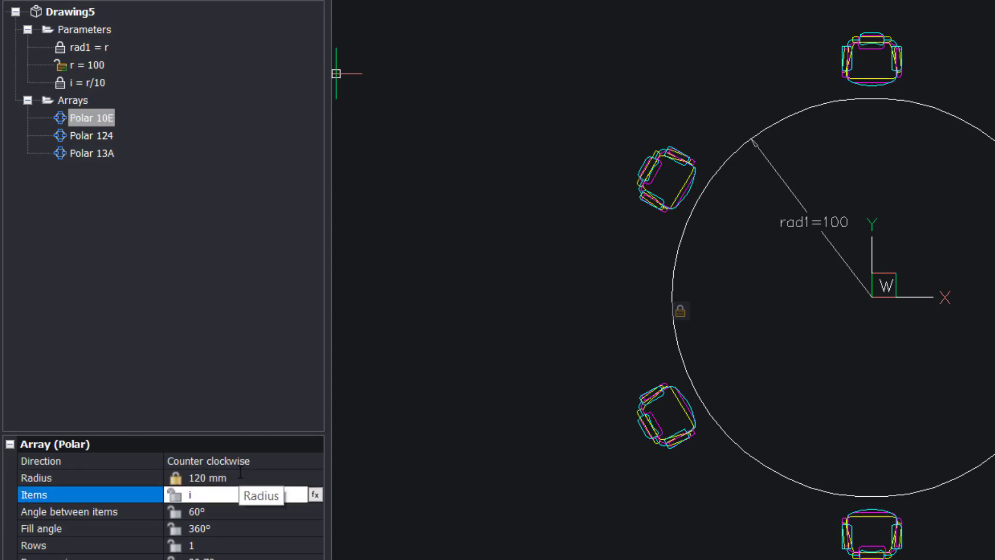
pyautogui.press('Tab')
pyautogui.write('3')
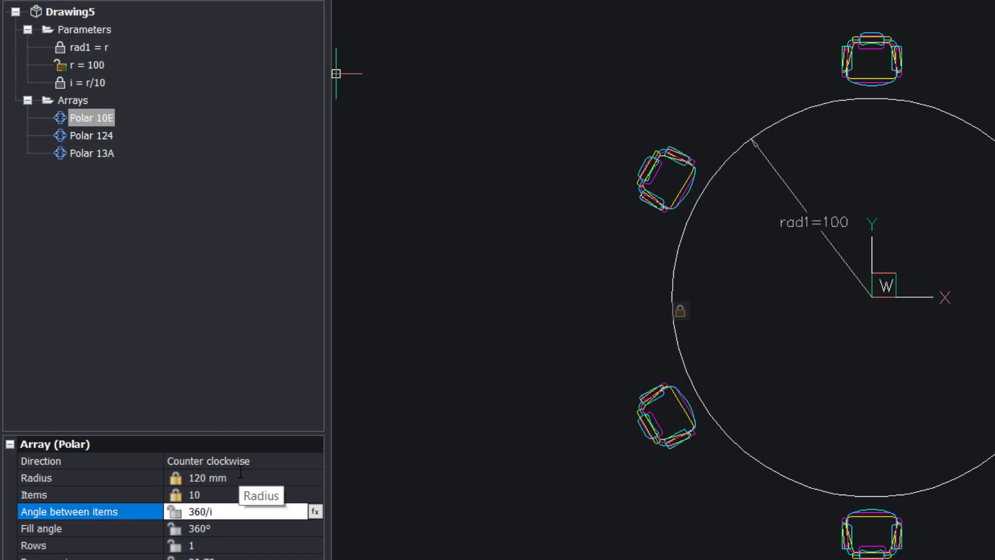
pyautogui.press('Return')
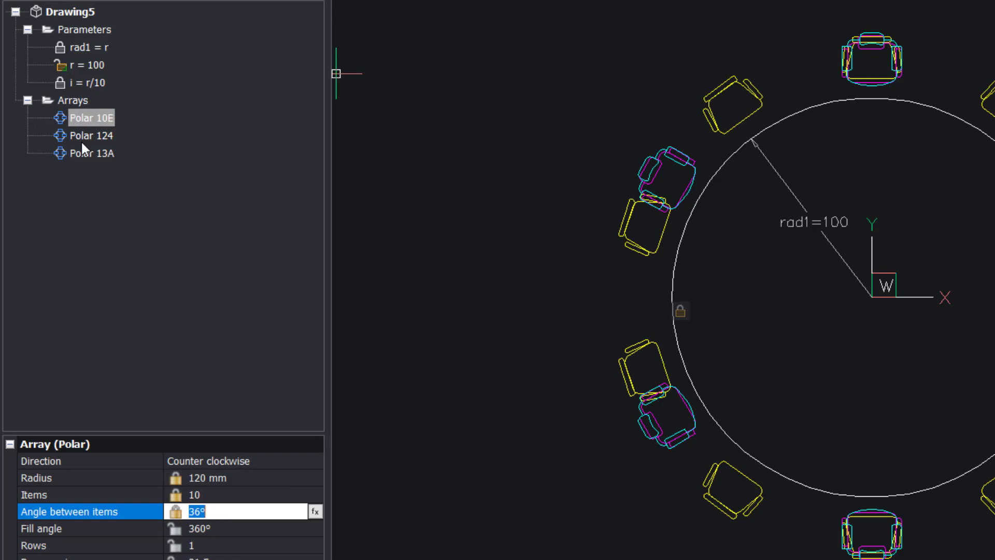
# Step: Give Polar 124 radius r+20, i items and a 360/i angle between items
pyautogui.click(82, 134)
pyautogui.click(204, 478)
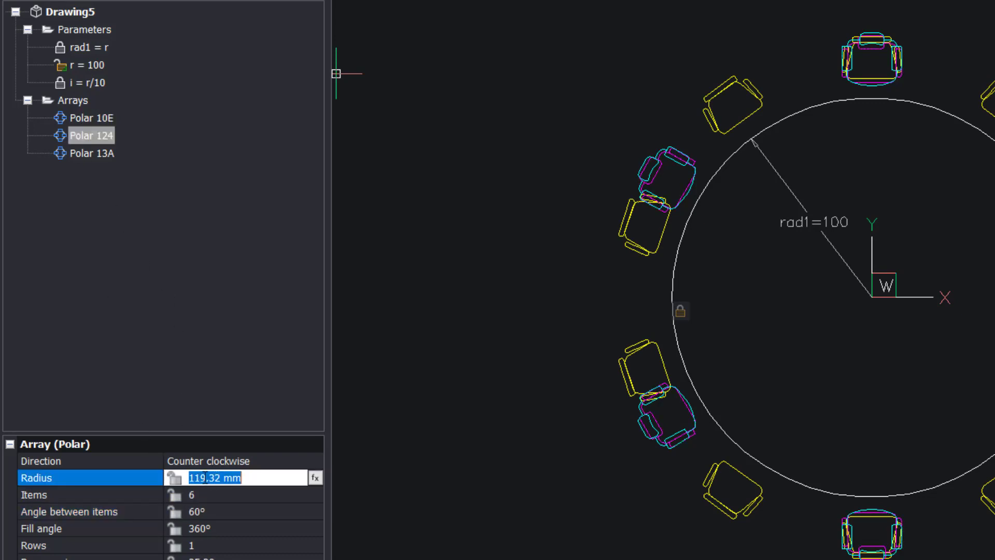
pyautogui.write('r+20')
pyautogui.press('Return')
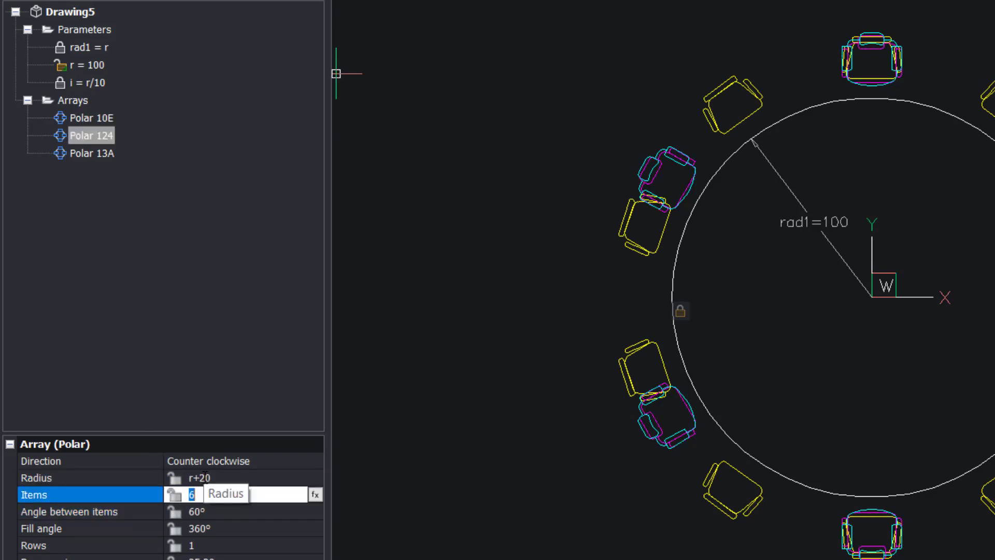
pyautogui.write('i')
pyautogui.press('Return')
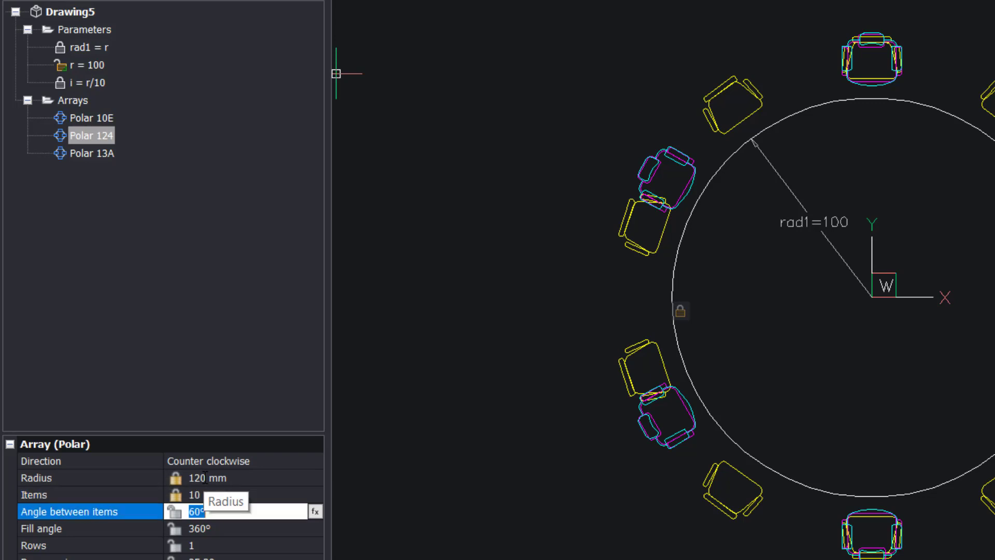
pyautogui.write('360/')
pyautogui.write('i')
pyautogui.press('Return')
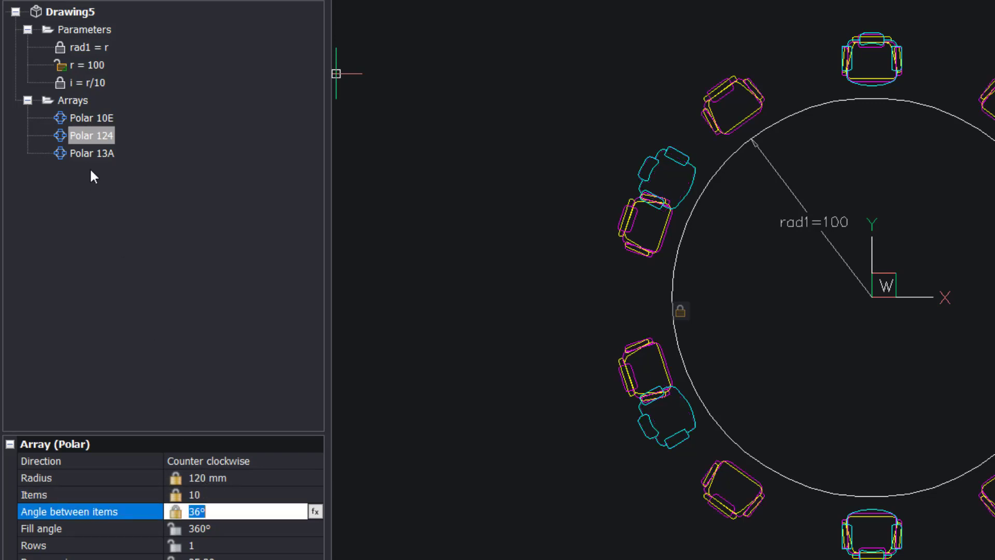
# Step: Give Polar 13A radius r+20, i items at 360/i, then animate r
pyautogui.click(91, 153)
pyautogui.click(233, 476)
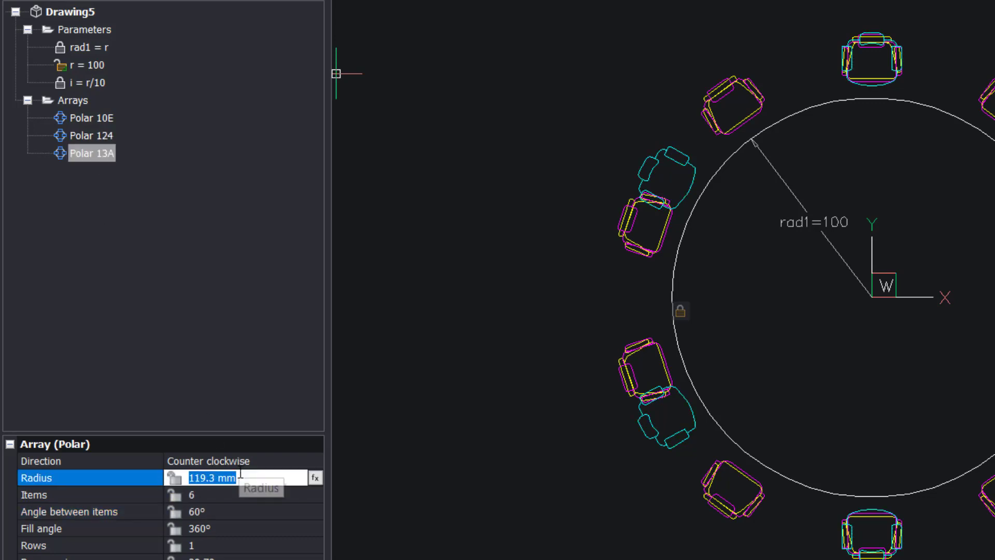
pyautogui.write('r+20')
pyautogui.press('Return')
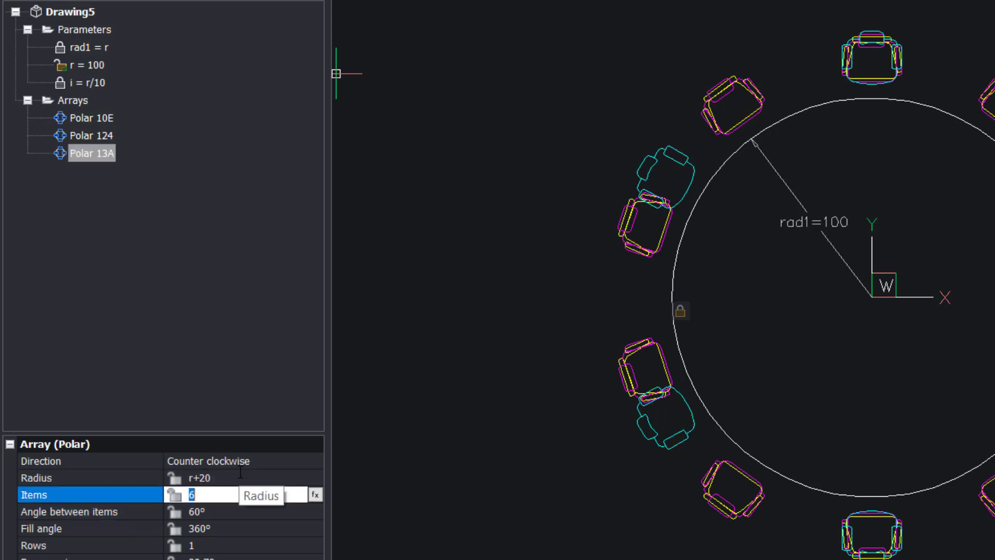
pyautogui.write('i')
pyautogui.press('Return')
pyautogui.write('3')
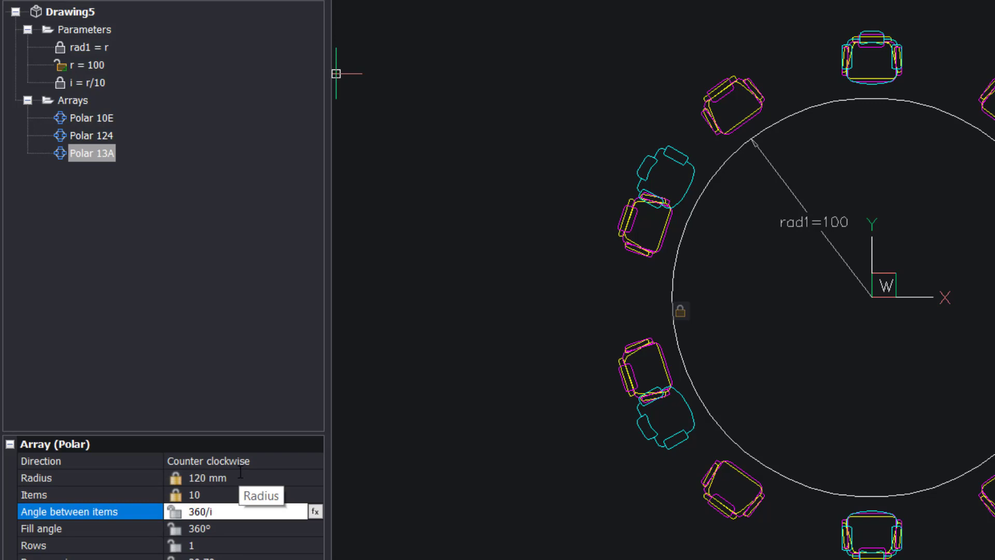
pyautogui.press('Return')
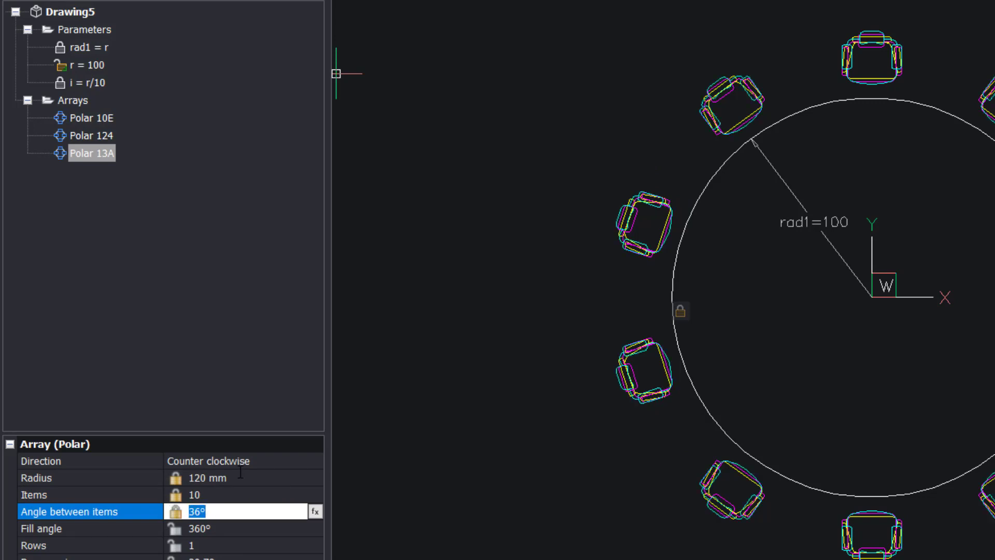
pyautogui.rightClick(94, 68)
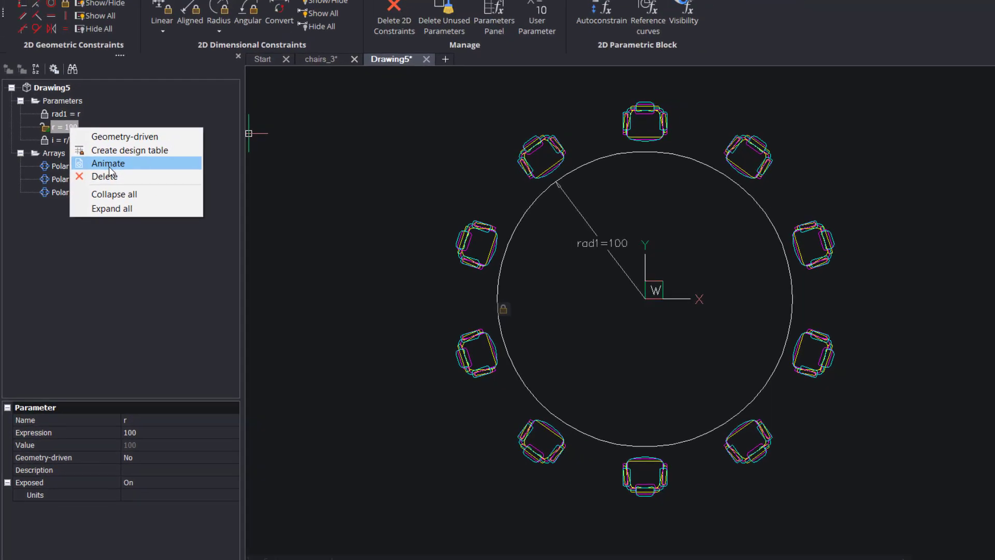
pyautogui.click(109, 166)
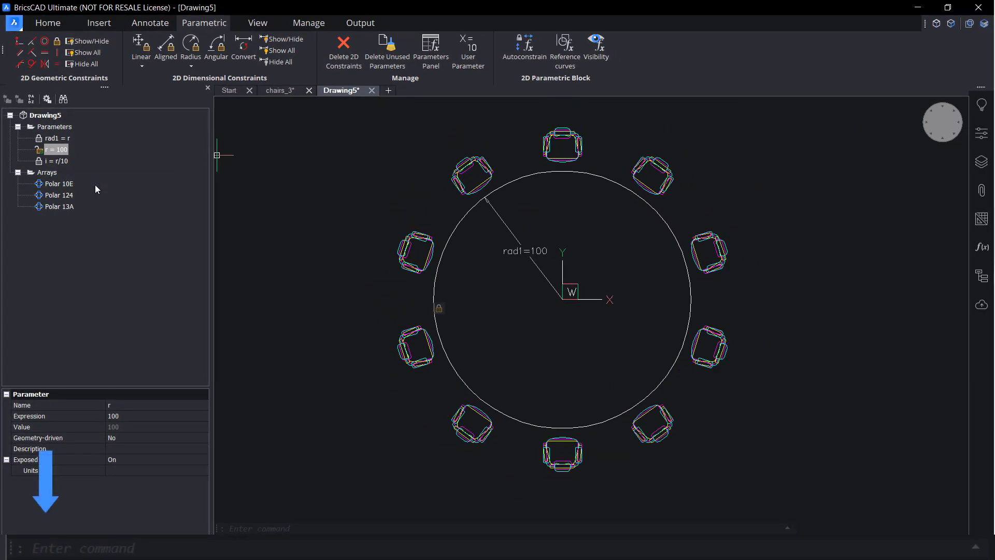
pyautogui.write('vis')
# Step: Create the 'chairs' visibility parameter with a first state named economy
pyautogui.press('Return')
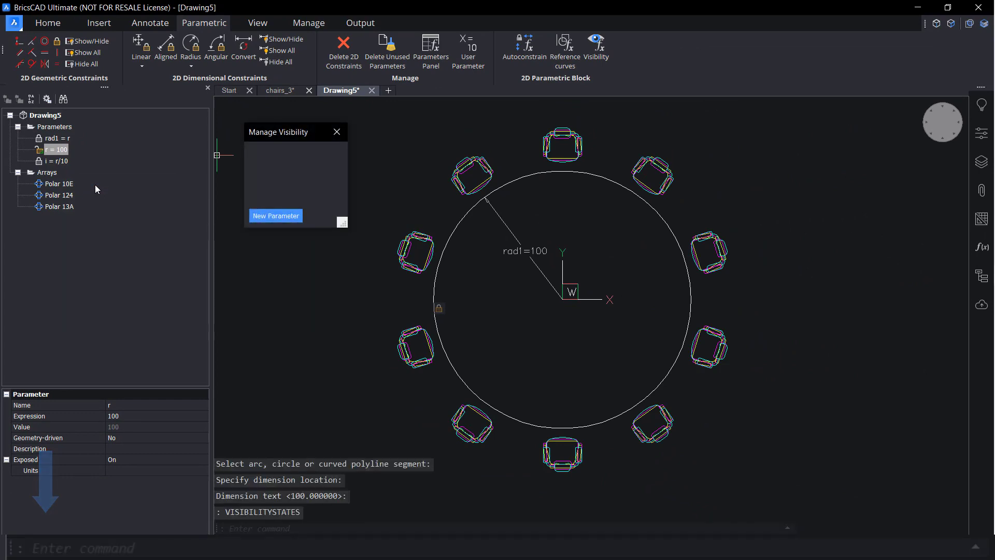
pyautogui.click(301, 216)
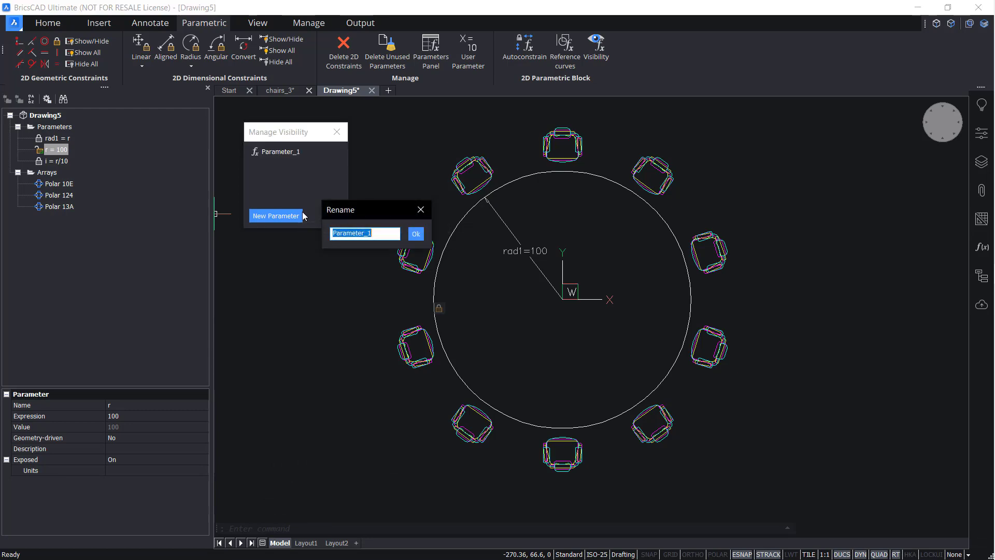
pyautogui.write('chairs')
pyautogui.press('Return')
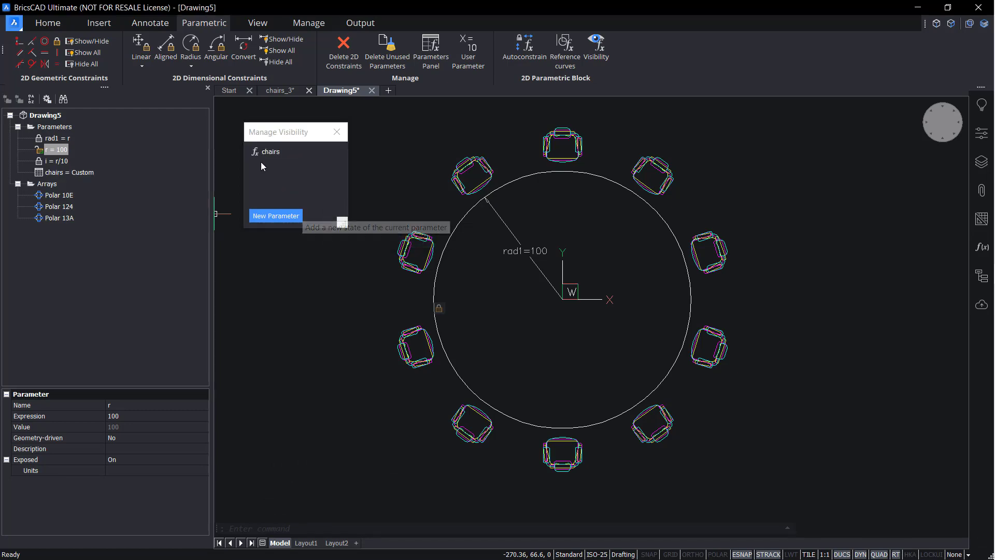
pyautogui.rightClick(269, 155)
pyautogui.click(303, 209)
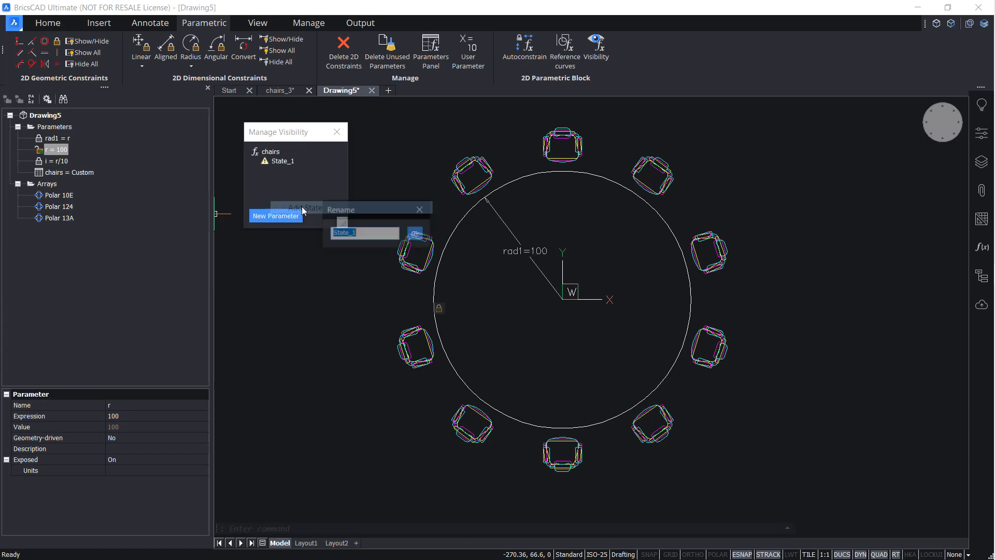
pyautogui.write('economy')
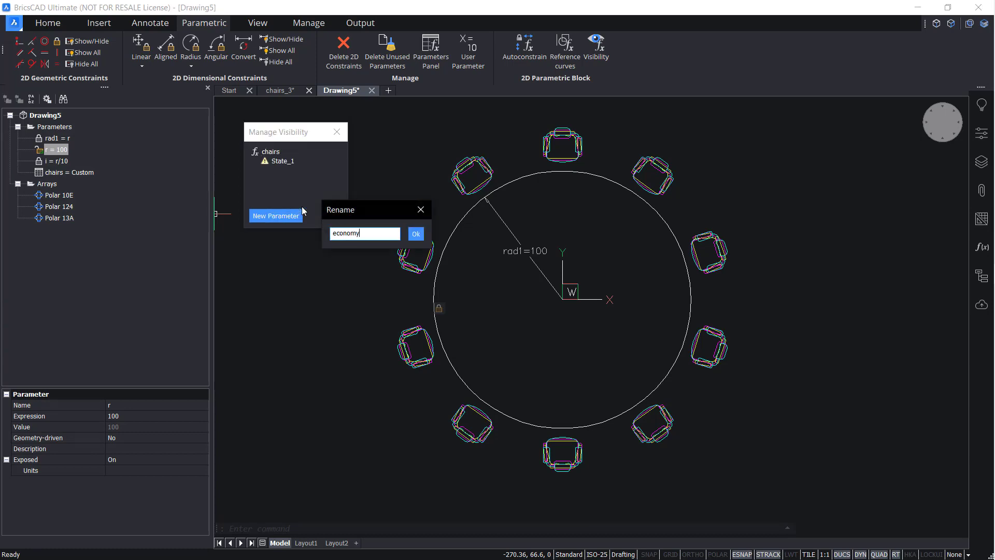
pyautogui.press('Return')
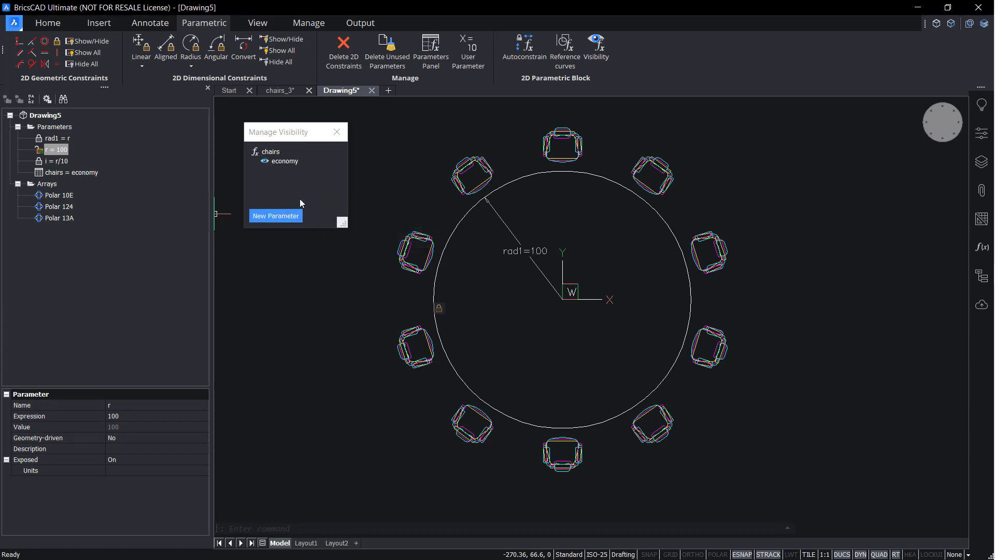
# Step: Add a state named mid and start a third visibility state
pyautogui.rightClick(276, 153)
pyautogui.click(325, 199)
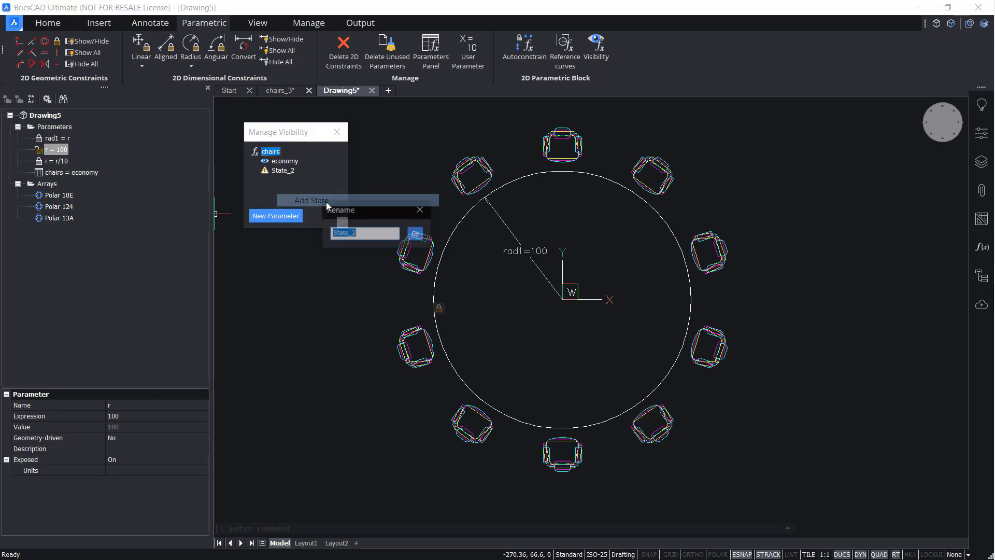
pyautogui.write('mid')
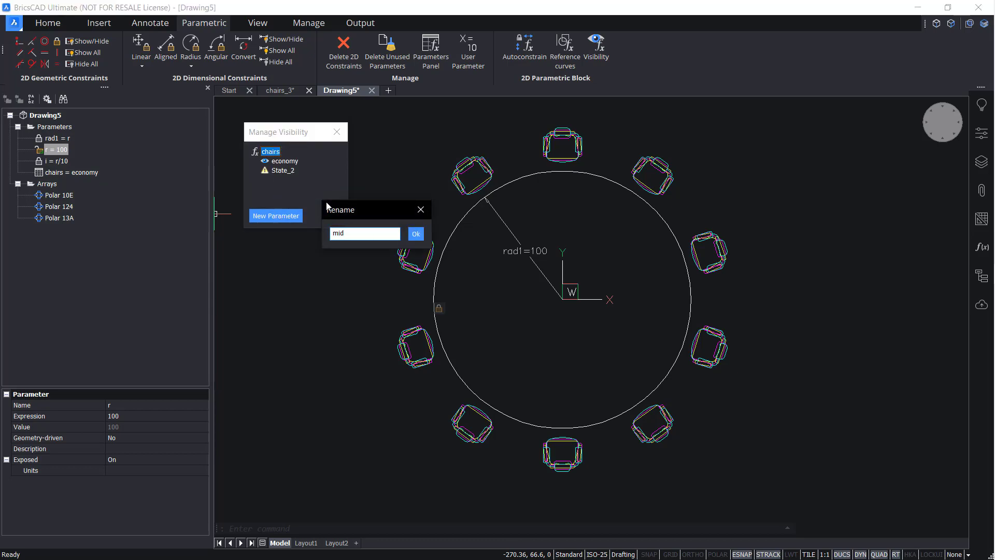
pyautogui.press('Return')
pyautogui.rightClick(271, 153)
pyautogui.click(330, 204)
pyautogui.write('premium')
# Step: Name the third state premium and pick the two chair arrays it hides
pyautogui.press('Return')
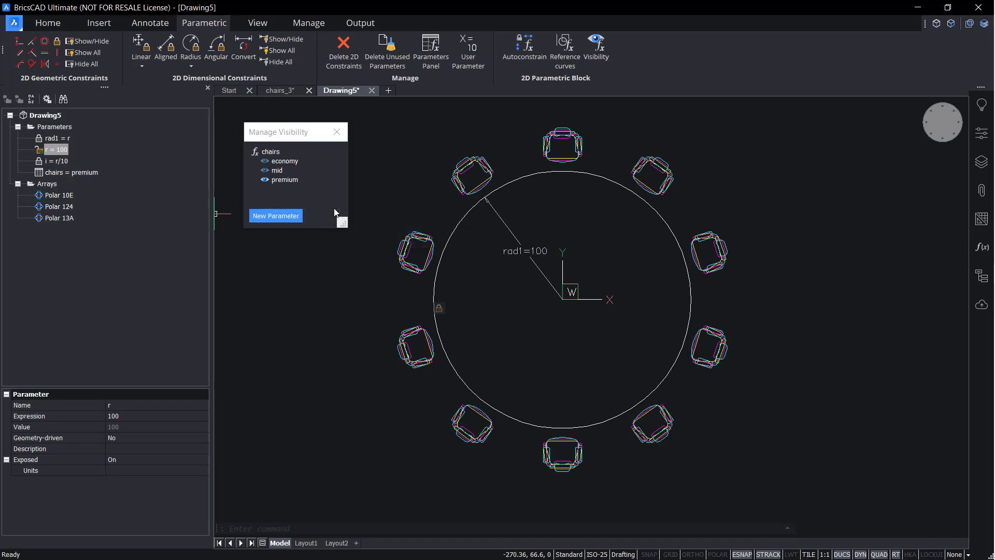
pyautogui.rightClick(290, 184)
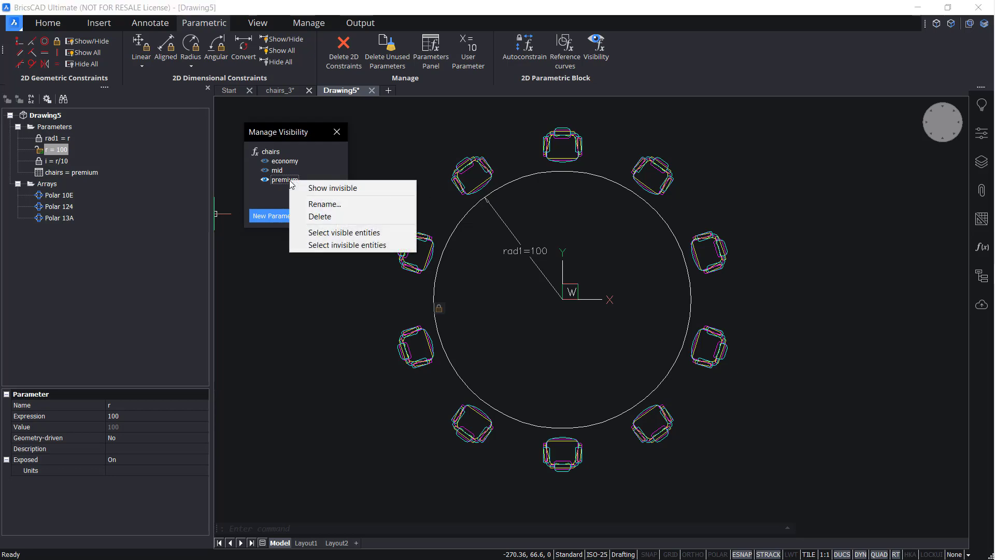
pyautogui.click(356, 245)
pyautogui.click(562, 158)
pyautogui.scroll(5, 562, 160)
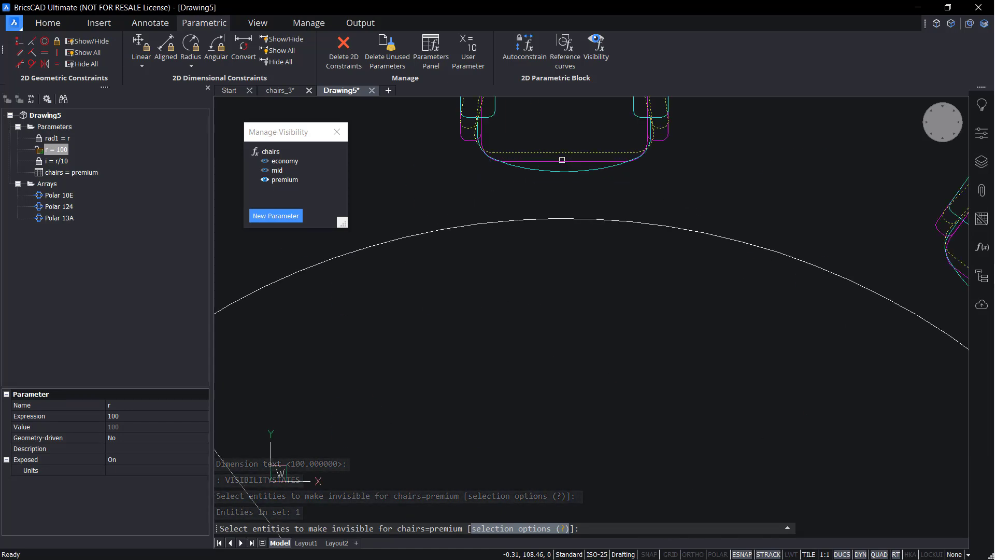
pyautogui.click(562, 160)
pyautogui.press('Return')
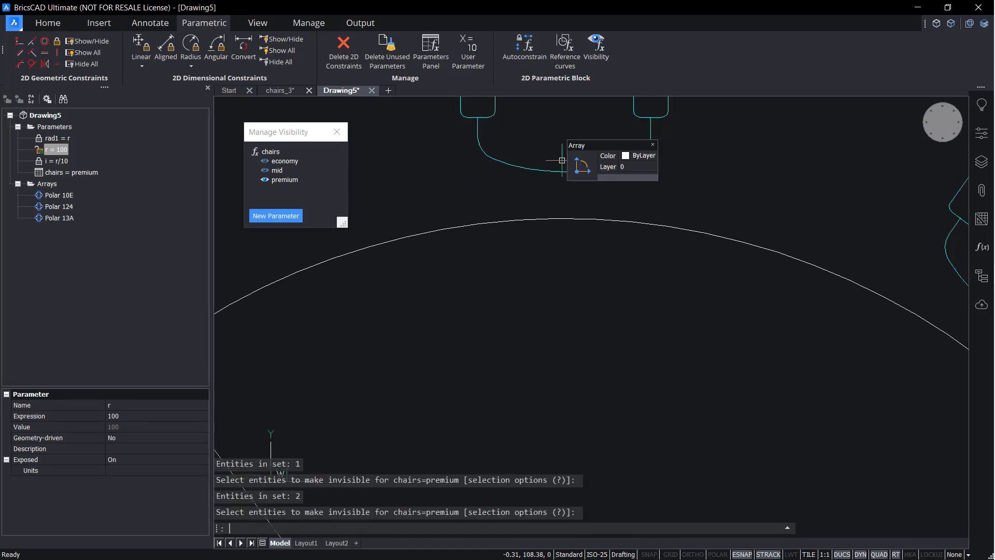
# Step: Pick the two chair arrays hidden in the mid state
pyautogui.click(276, 171)
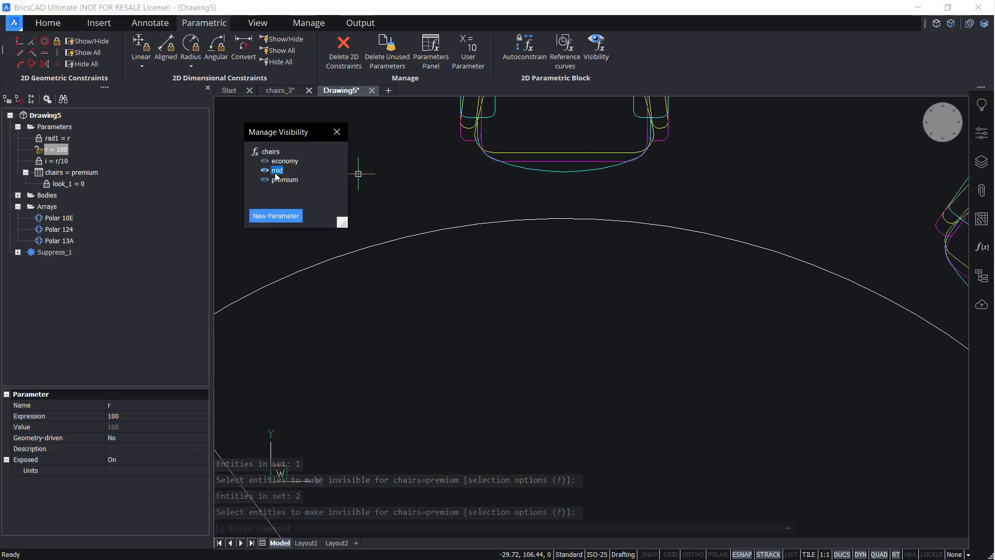
pyautogui.rightClick(275, 172)
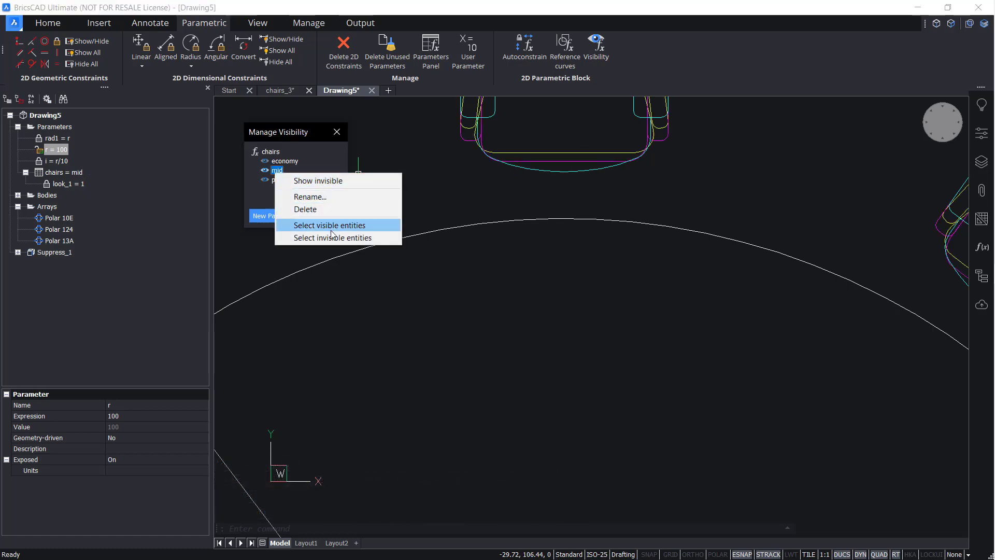
pyautogui.click(311, 237)
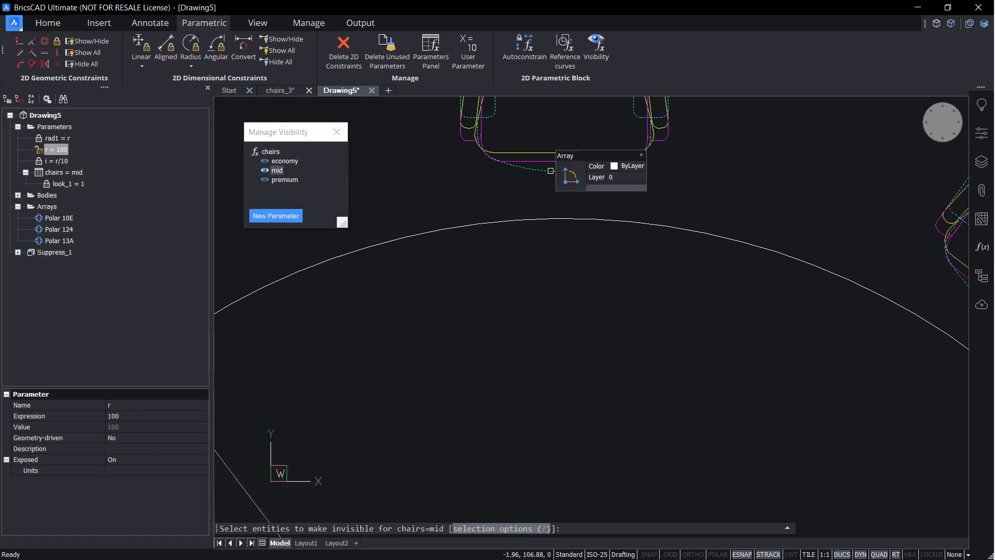
pyautogui.click(551, 170)
pyautogui.click(534, 152)
pyautogui.press('Return')
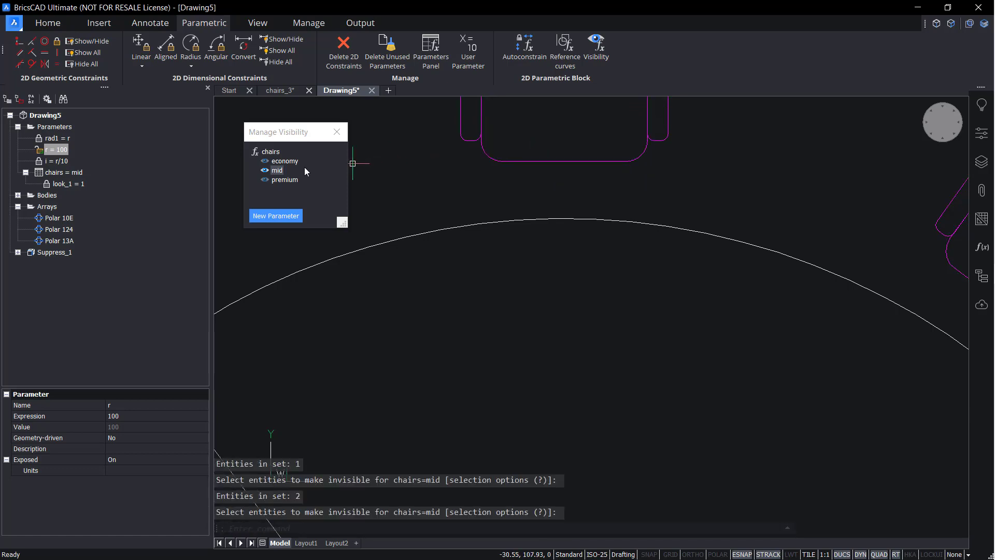
# Step: Pick the chair arrays hidden in the economy state
pyautogui.click(285, 161)
pyautogui.rightClick(293, 161)
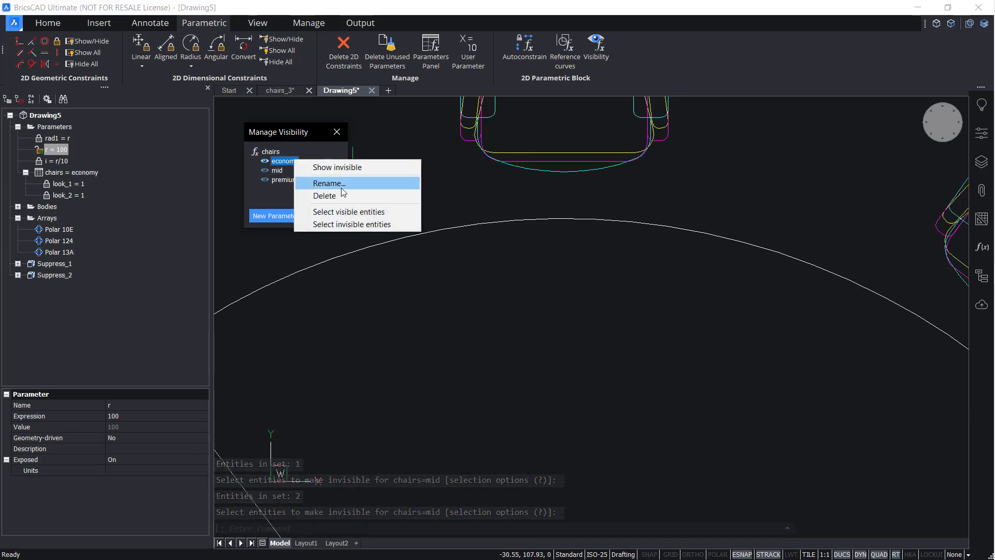
pyautogui.click(350, 224)
pyautogui.click(537, 172)
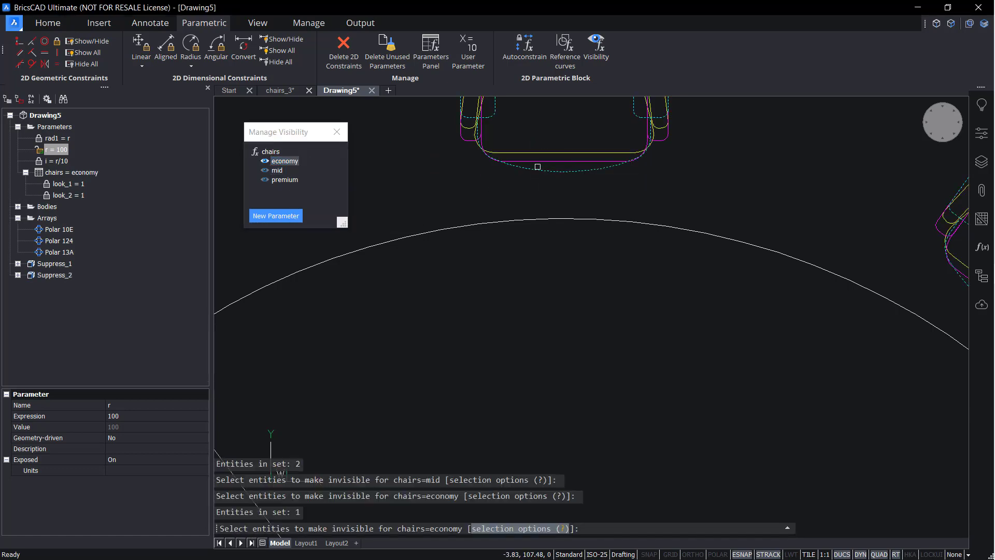
pyautogui.press('Return')
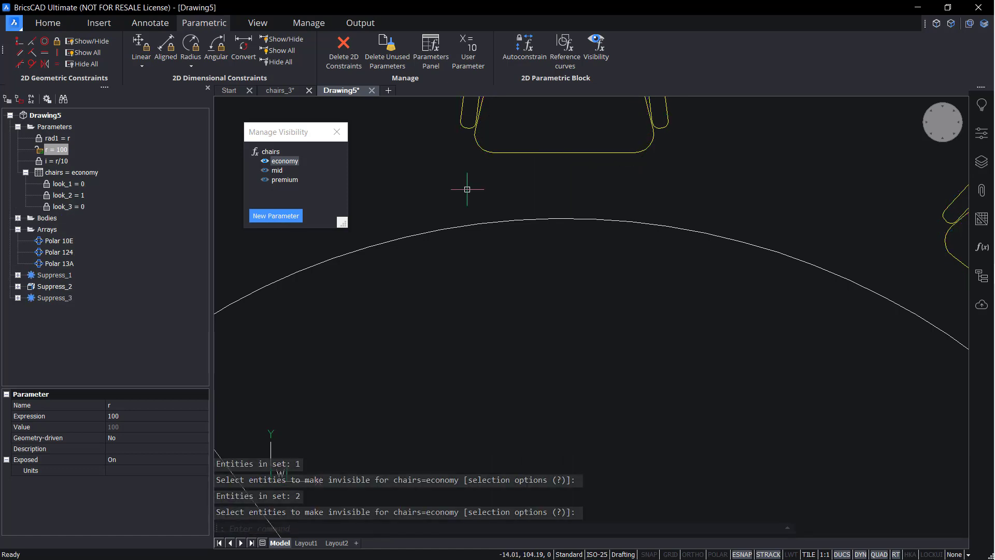
pyautogui.scroll(-5, 467, 189)
pyautogui.scroll(-2, 467, 192)
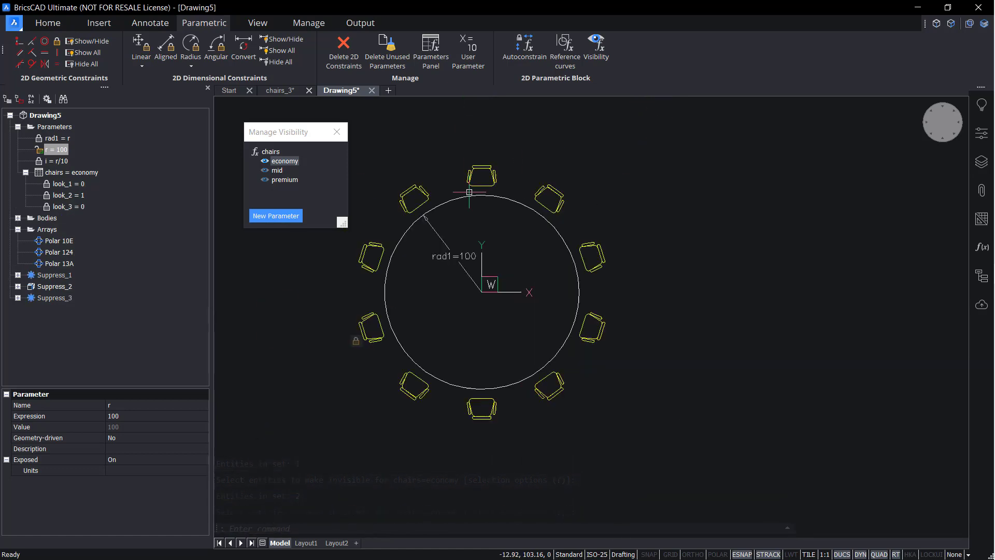
pyautogui.scroll(-2, 467, 191)
# Step: Preview the mid and premium chair states, then close the visibility manager
pyautogui.click(276, 171)
pyautogui.click(281, 179)
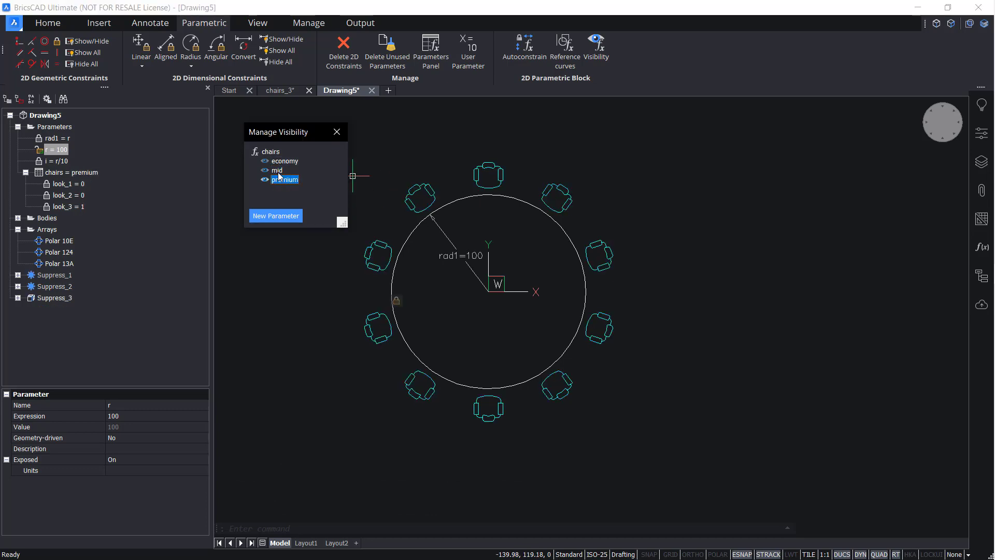
pyautogui.click(278, 171)
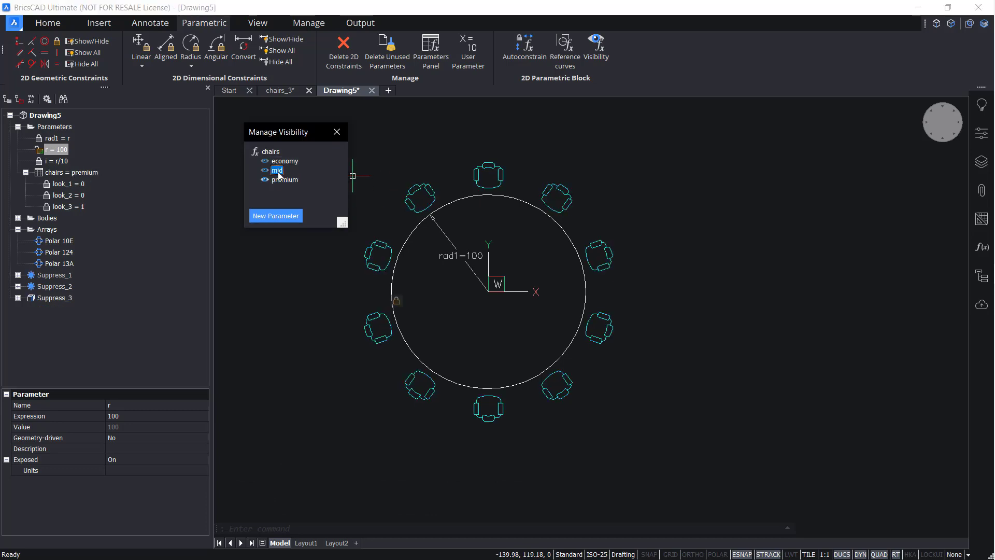
pyautogui.click(336, 131)
# Step: Set the chairs value to economy and start animating radius r
pyautogui.click(62, 174)
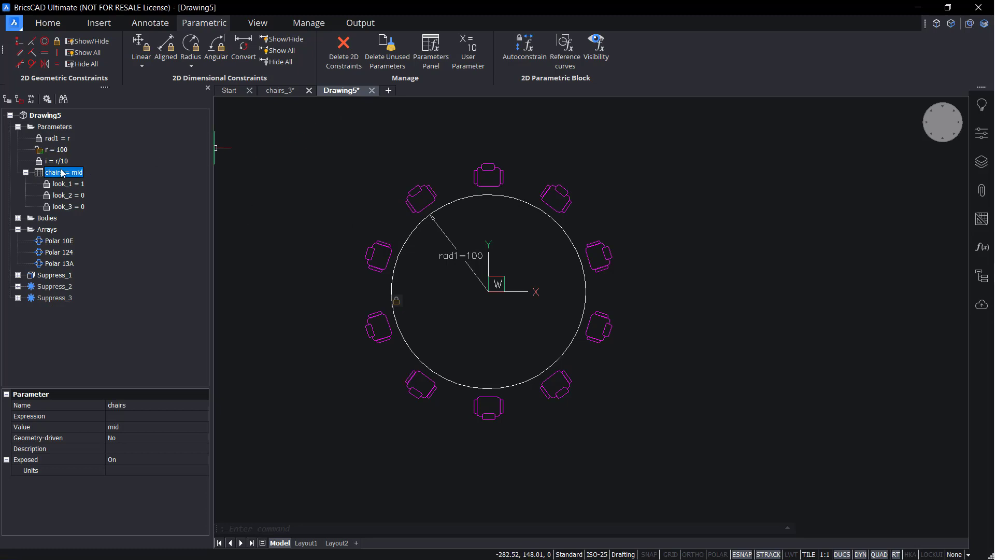
pyautogui.click(169, 426)
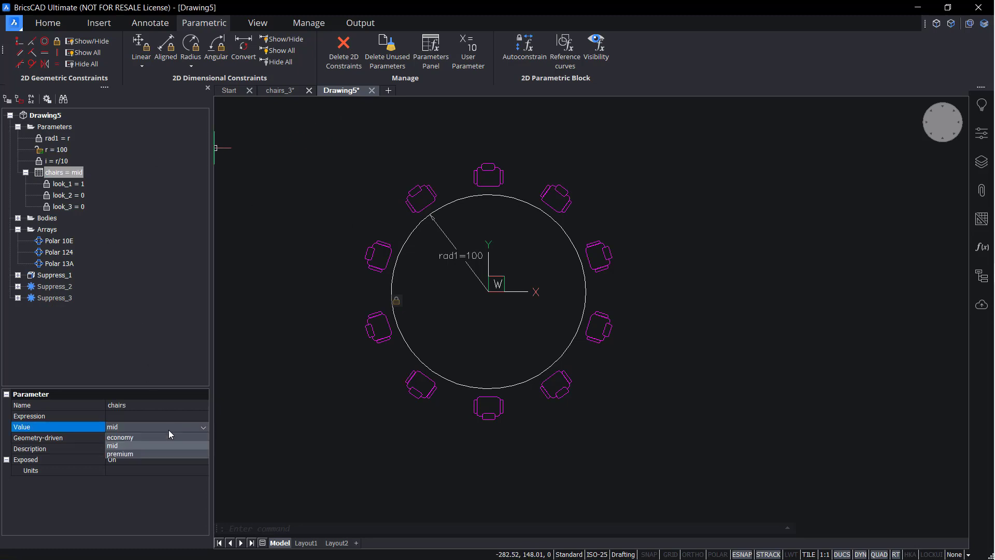
pyautogui.click(169, 453)
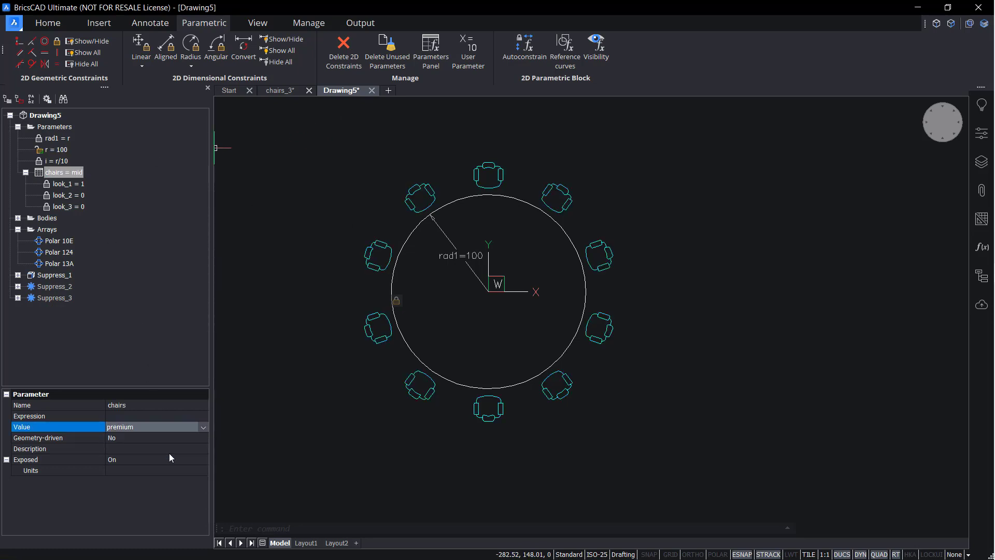
pyautogui.click(172, 436)
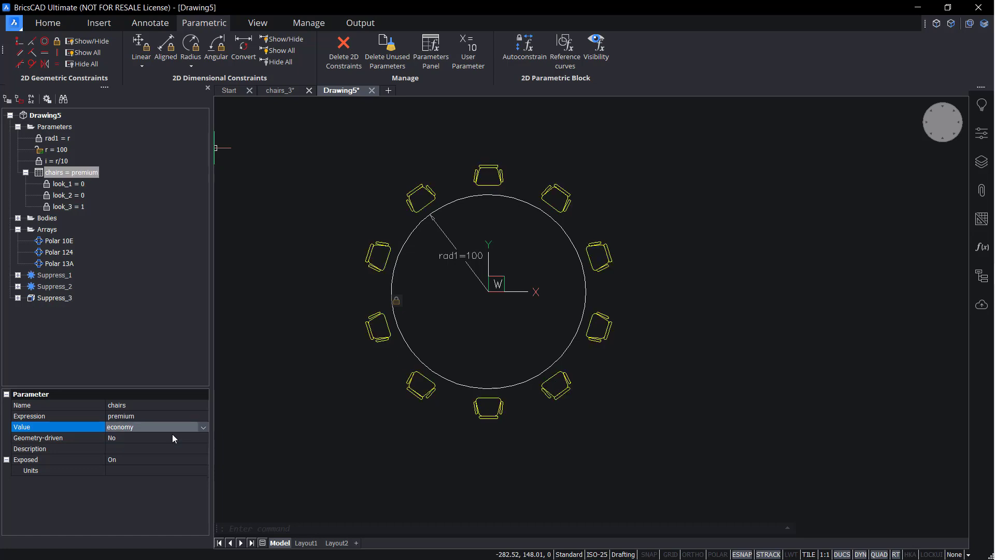
pyautogui.rightClick(59, 148)
pyautogui.click(91, 181)
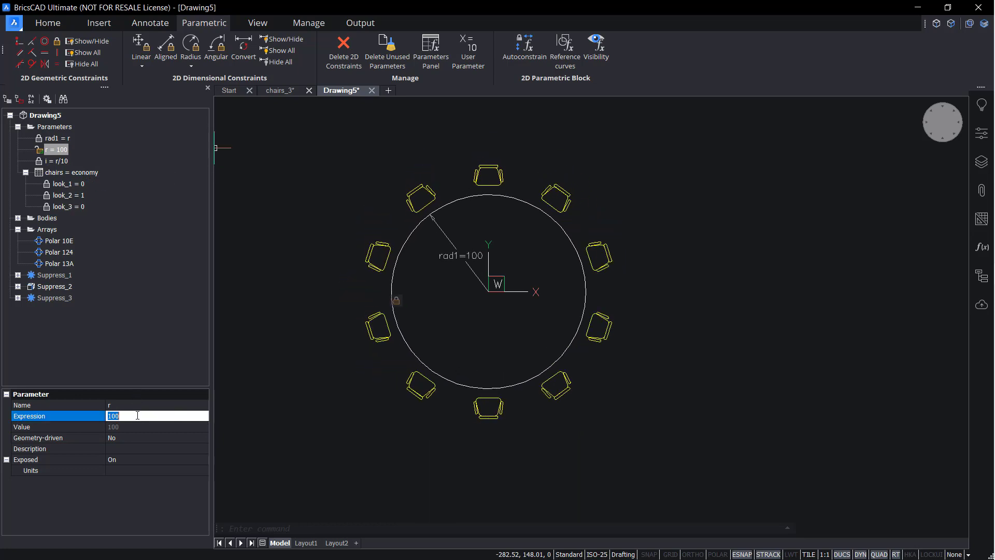
pyautogui.write('60')
# Step: Change r to 60 and choose premium as the chairs value
pyautogui.press('Return')
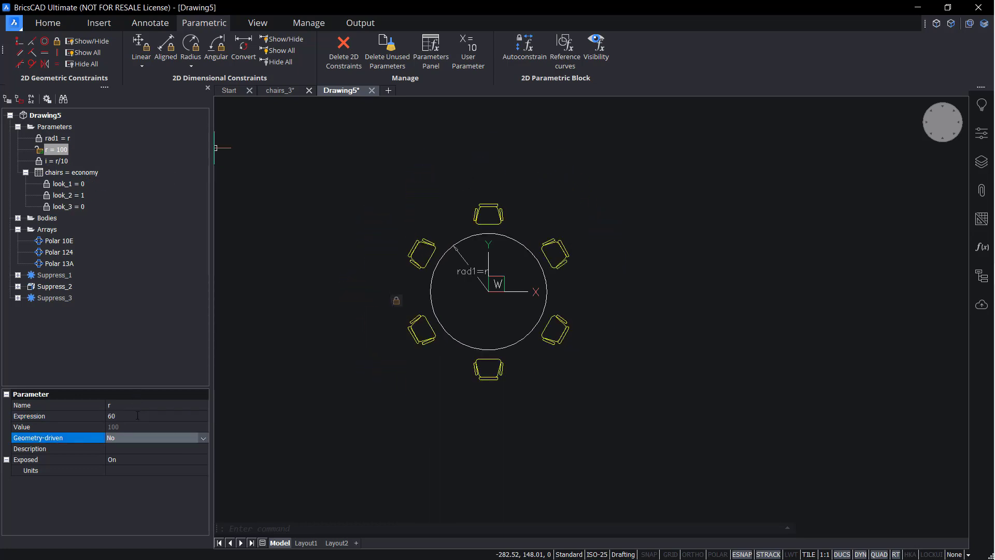
pyautogui.click(75, 175)
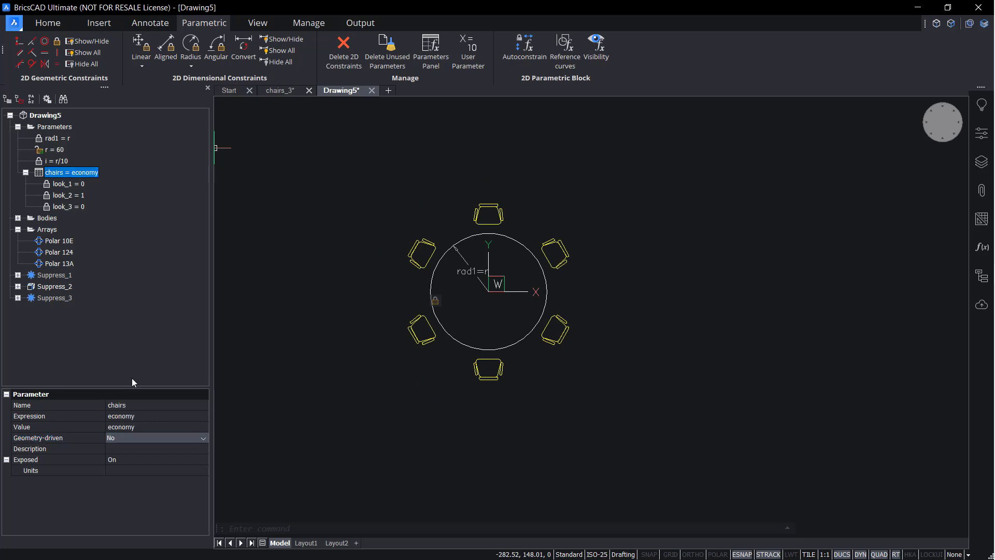
pyautogui.click(138, 428)
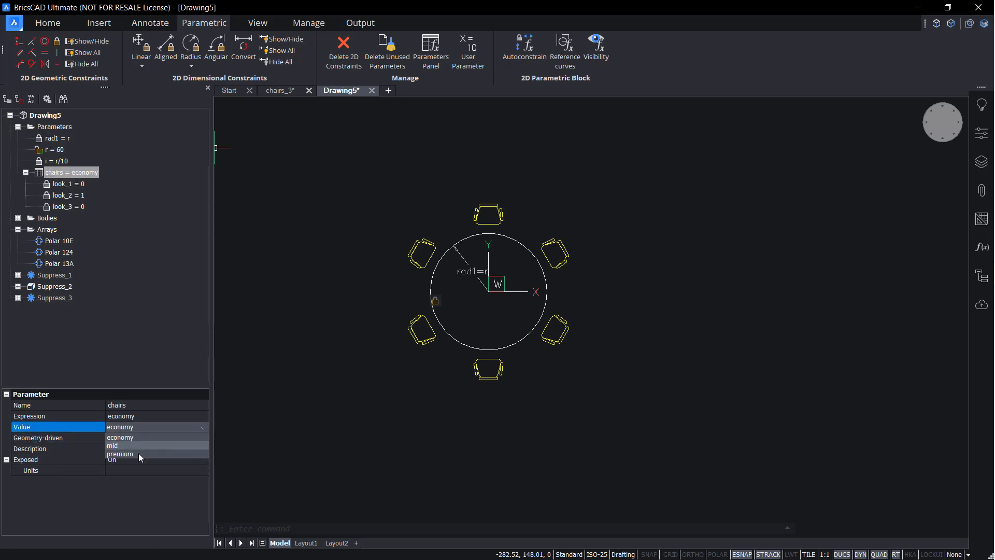
pyautogui.click(139, 453)
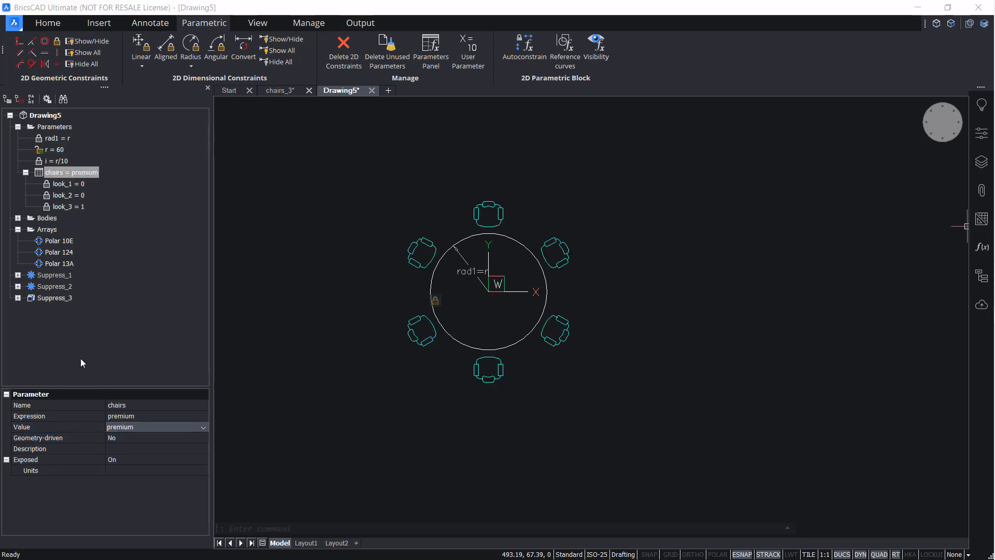